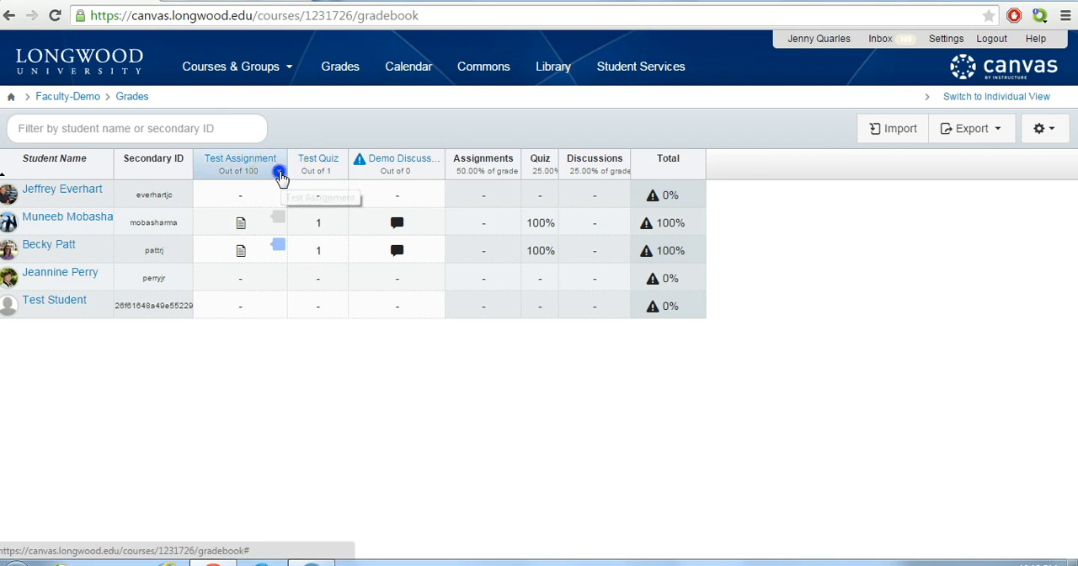
# Open Test Assignment in SpeedGrader and place a point comment reading "comment" just above the submission's text
pyautogui.click(279, 172)
pyautogui.click(246, 226)
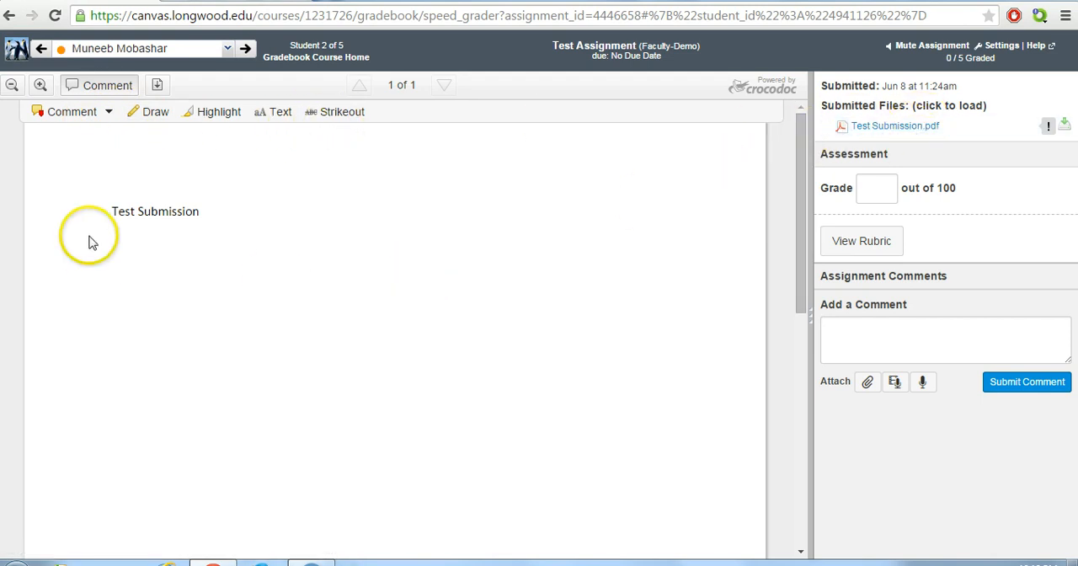
pyautogui.click(109, 113)
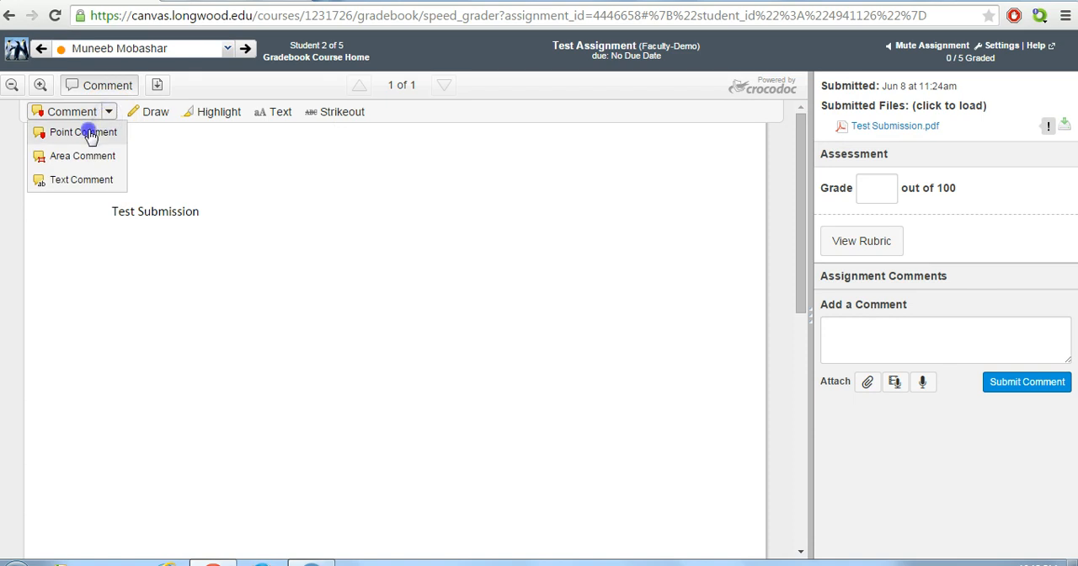
pyautogui.click(84, 132)
pyautogui.click(113, 187)
pyautogui.click(279, 245)
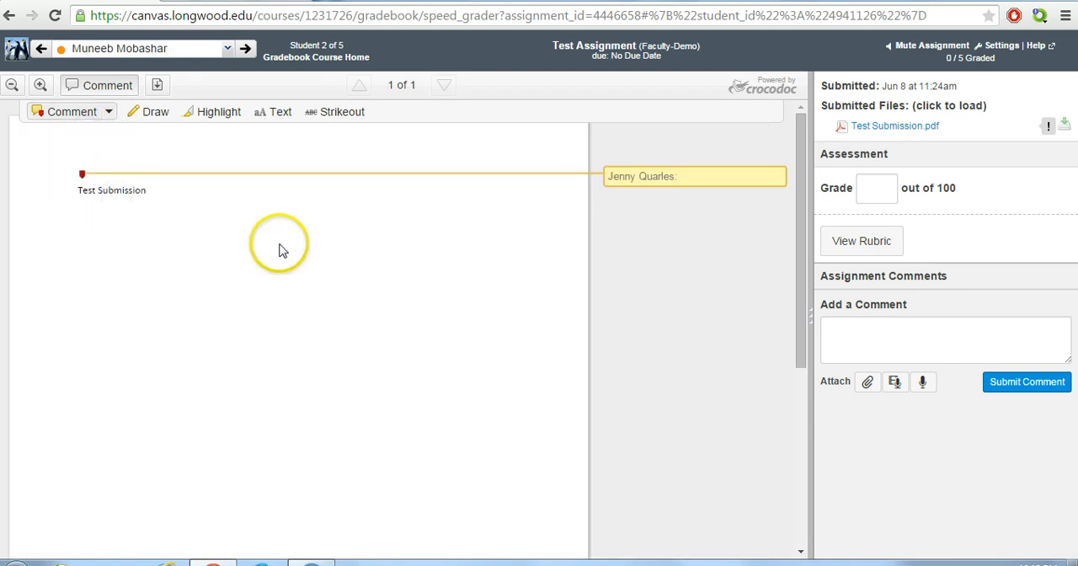
pyautogui.click(279, 244)
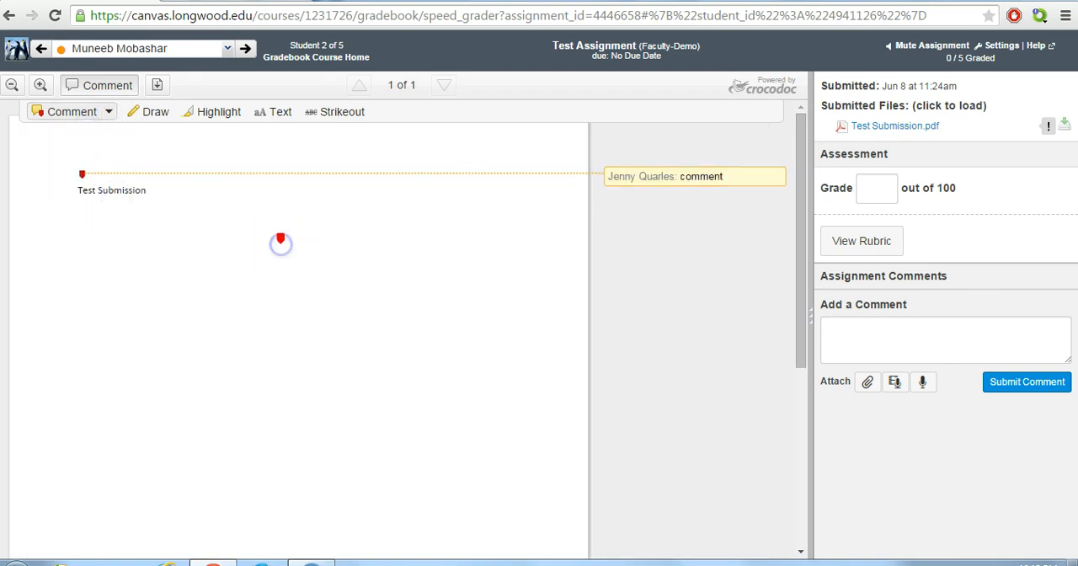
# Add an area comment reading "comment" around the Test Submission text and the blank space below it
pyautogui.click(111, 114)
pyautogui.click(79, 151)
pyautogui.moveTo(69, 183); pyautogui.dragTo(207, 235)
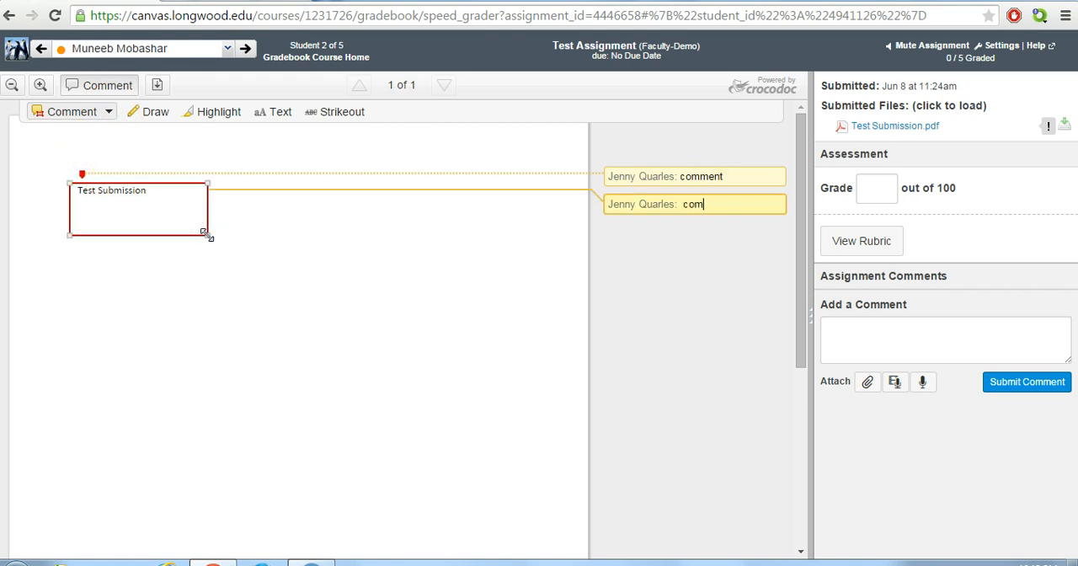
pyautogui.write('comment')
pyautogui.press('Return')
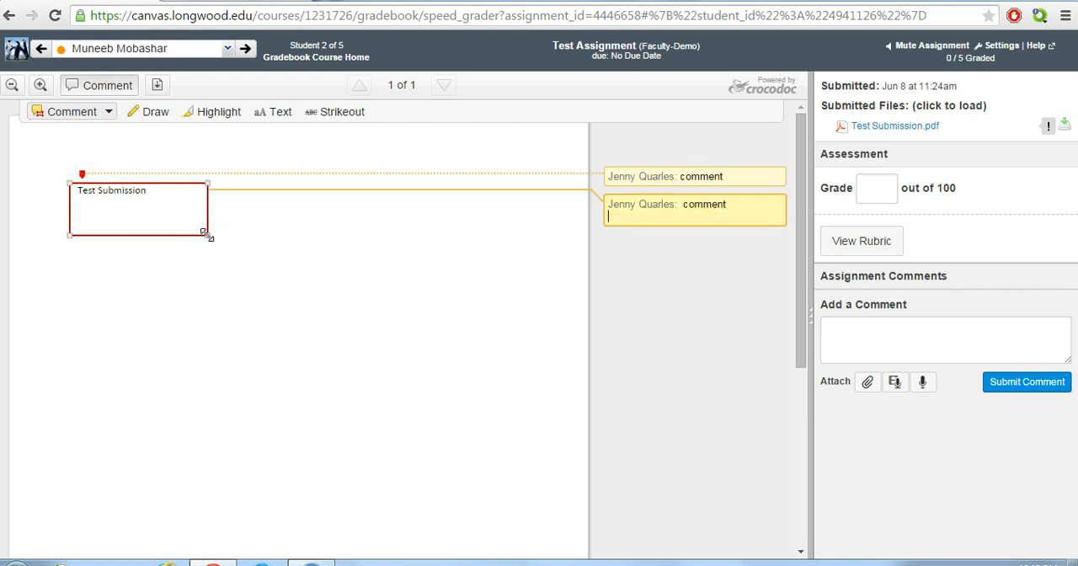
# Add a yellow text comment reading "highlight and added text" on the letters "bmission" of the submission's text
pyautogui.click(110, 113)
pyautogui.click(82, 178)
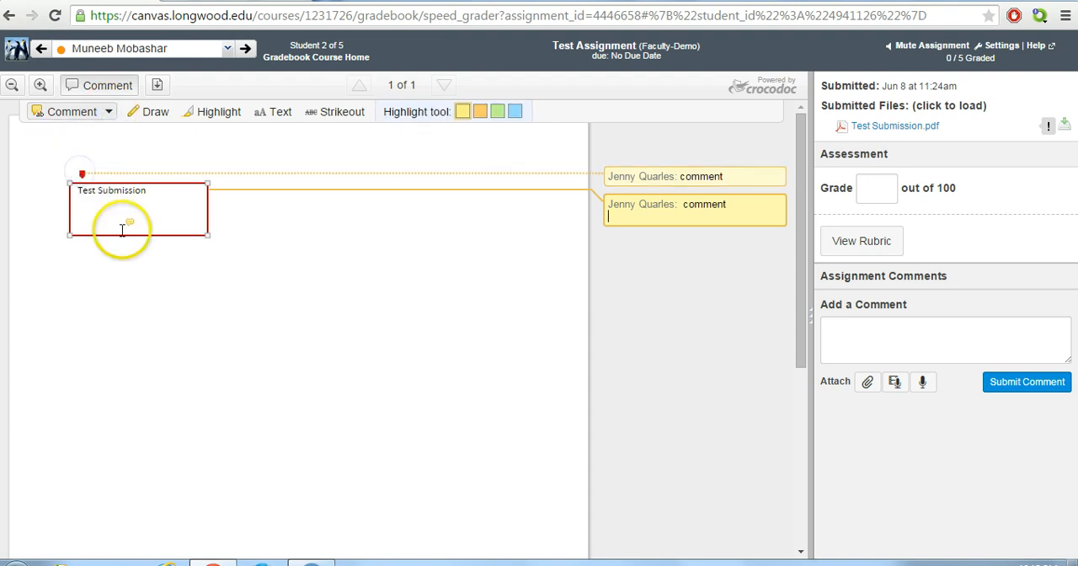
pyautogui.click(137, 260)
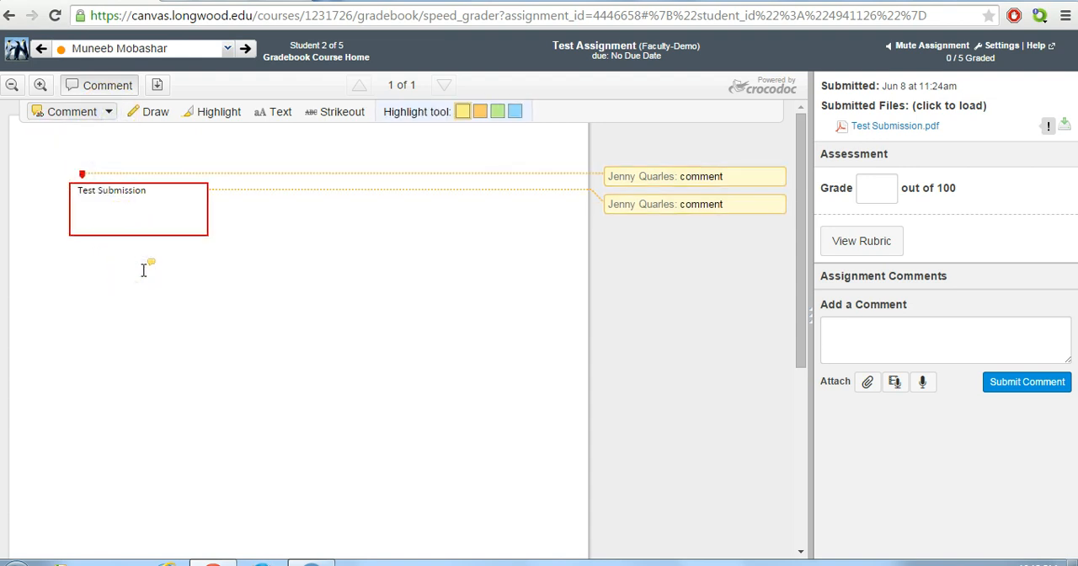
pyautogui.moveTo(108, 191); pyautogui.dragTo(146, 192)
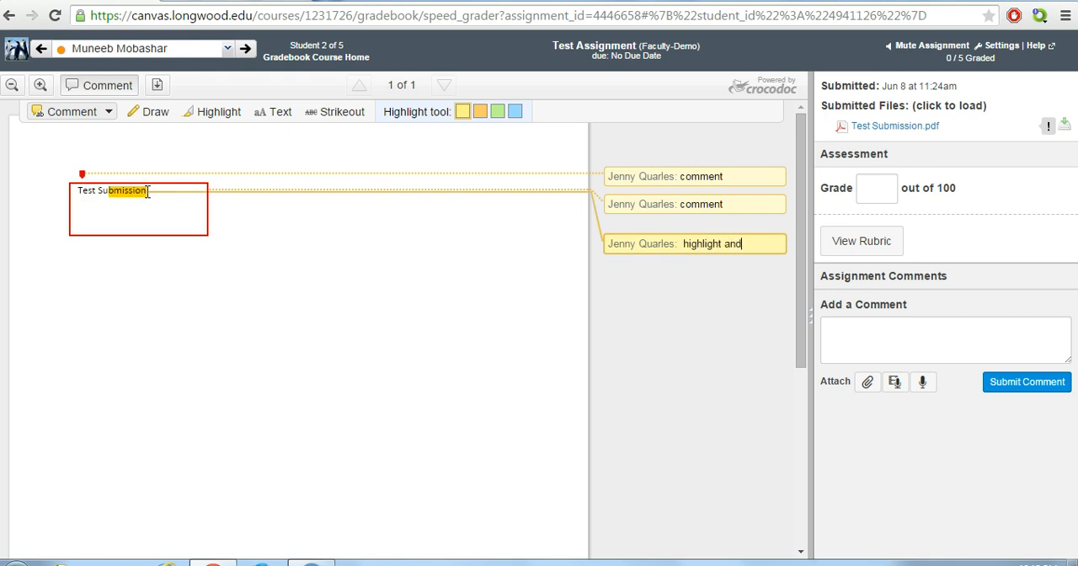
pyautogui.write('highlight and added tex')
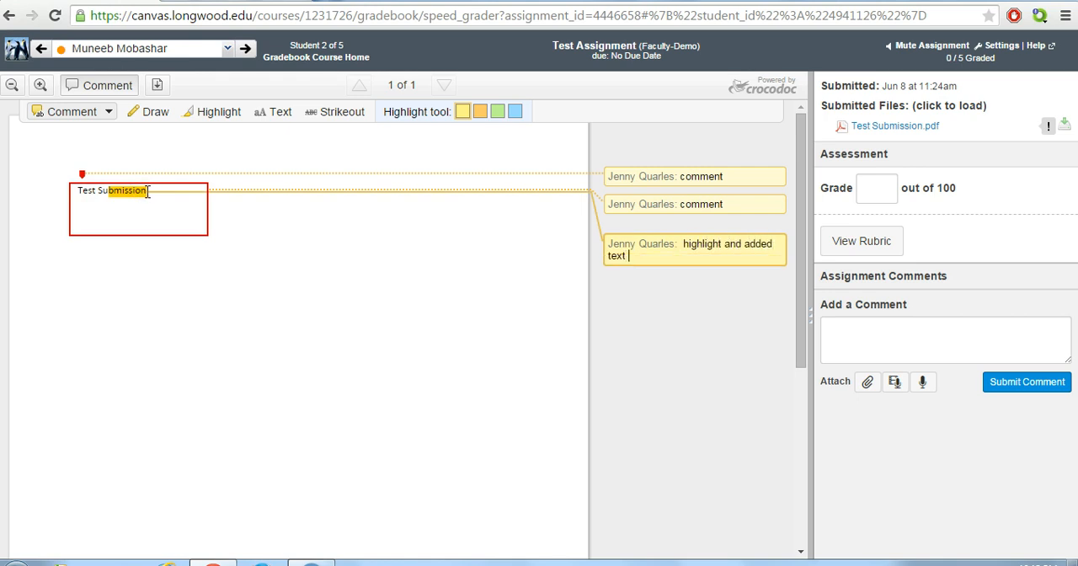
pyautogui.write('t')
# Draw large blue freehand loops in the blank area beside and below the boxed submission text
pyautogui.click(150, 112)
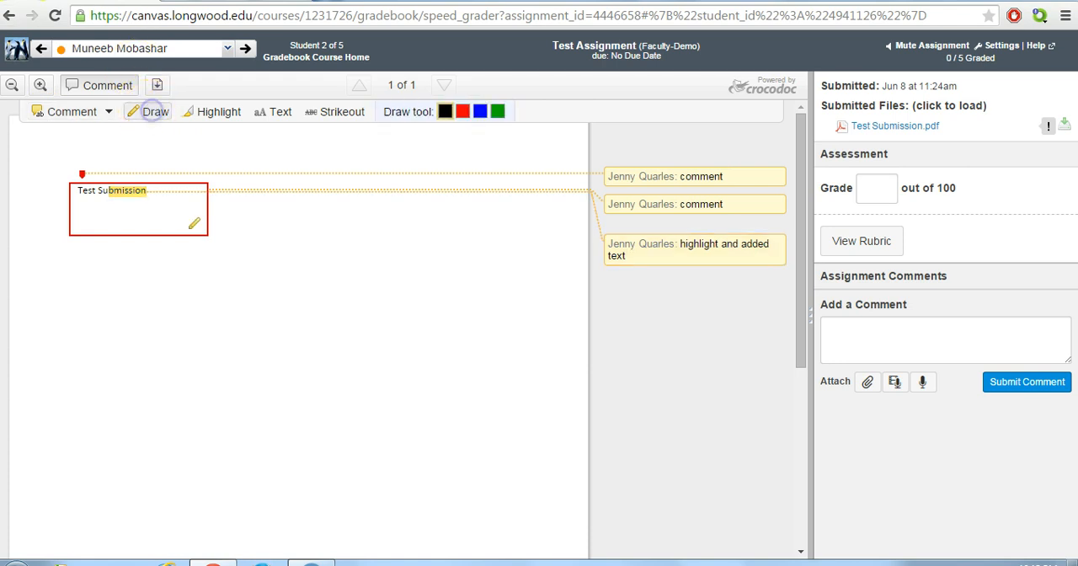
pyautogui.click(479, 111)
pyautogui.moveTo(267, 307)
pyautogui.mouseDown()
pyautogui.moveTo(349, 320)
pyautogui.moveTo(337, 311)
pyautogui.moveTo(203, 348)
pyautogui.moveTo(229, 291)
pyautogui.moveTo(403, 323)
pyautogui.mouseUp()
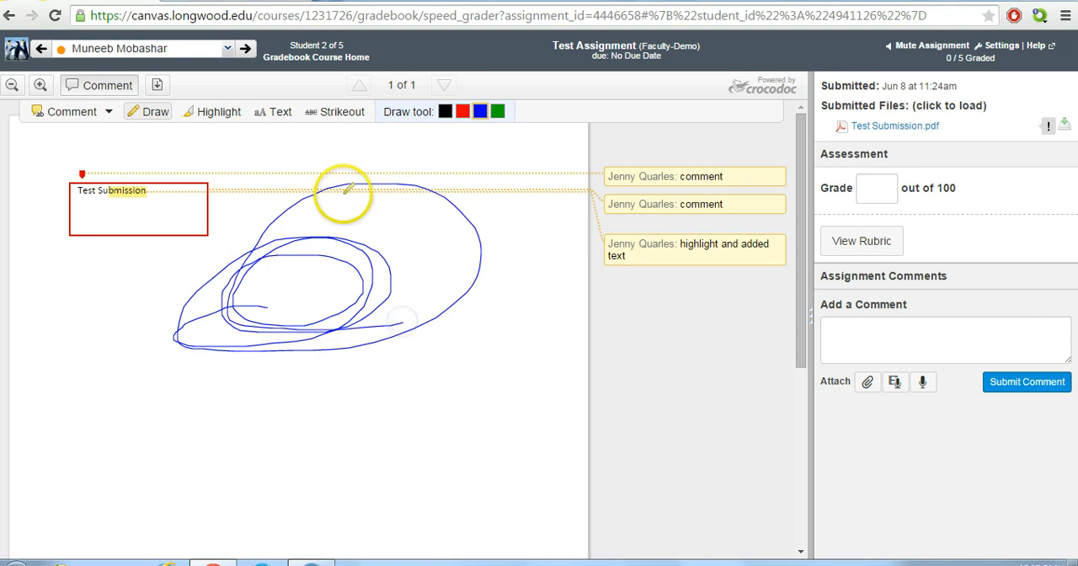
# Highlight the word "Test" in the submission in blue
pyautogui.click(218, 111)
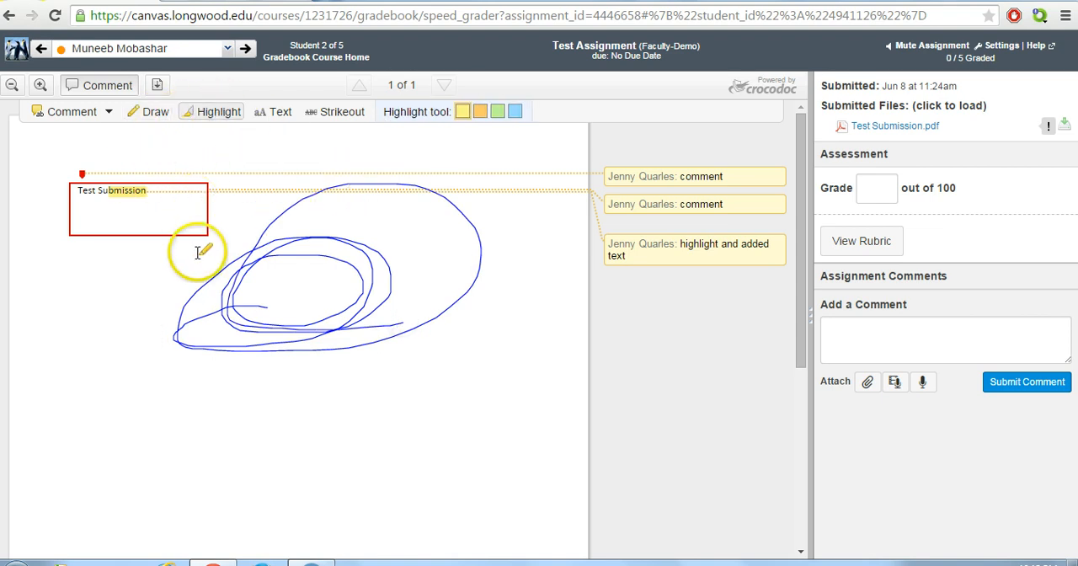
pyautogui.click(514, 114)
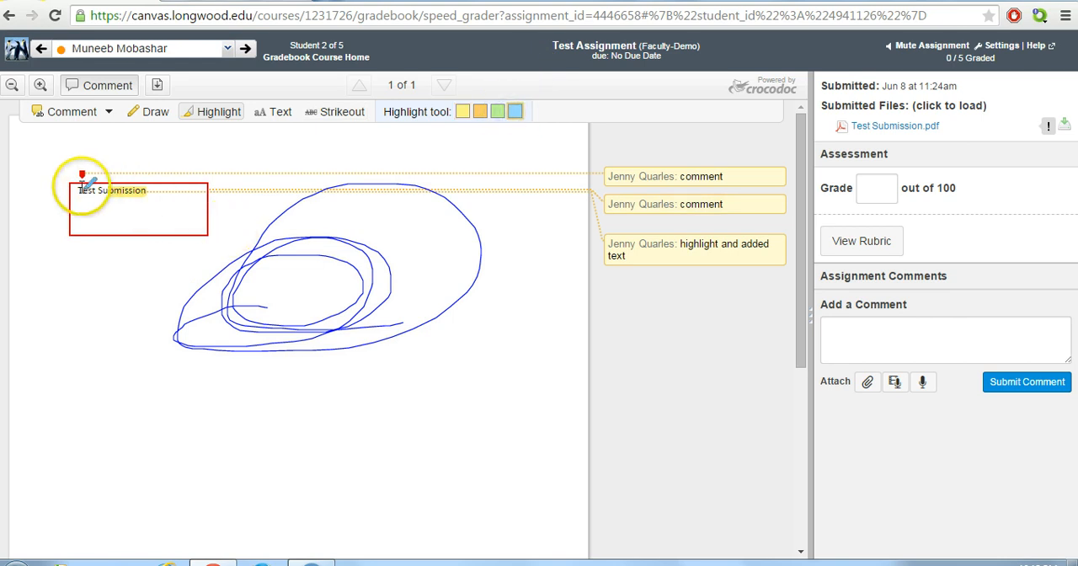
pyautogui.moveTo(97, 191); pyautogui.dragTo(98, 190)
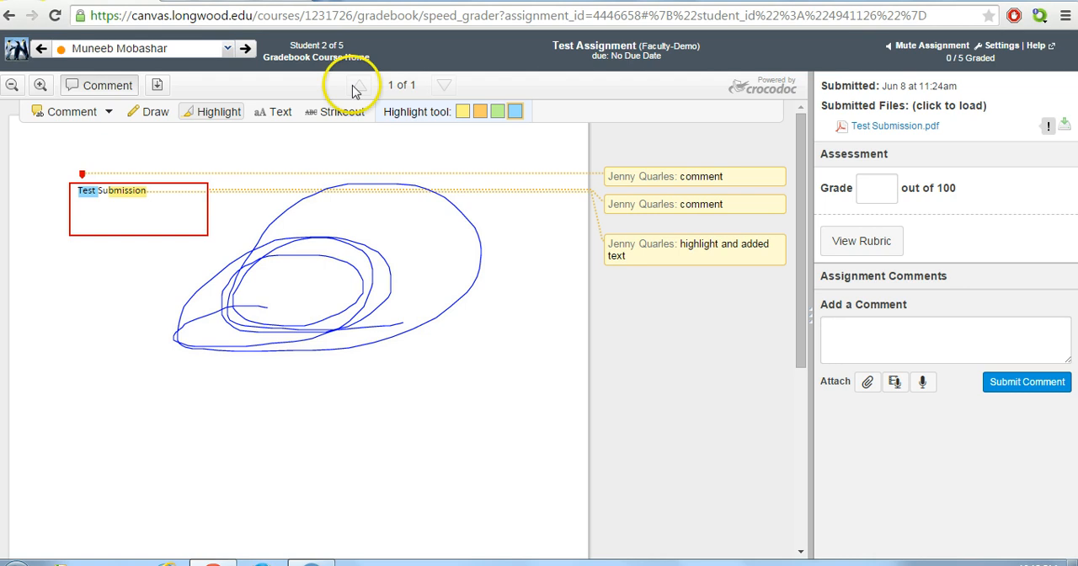
# Add the red 10pt text note "this needs more!" on the page near the lower end of the blue drawing
pyautogui.click(283, 112)
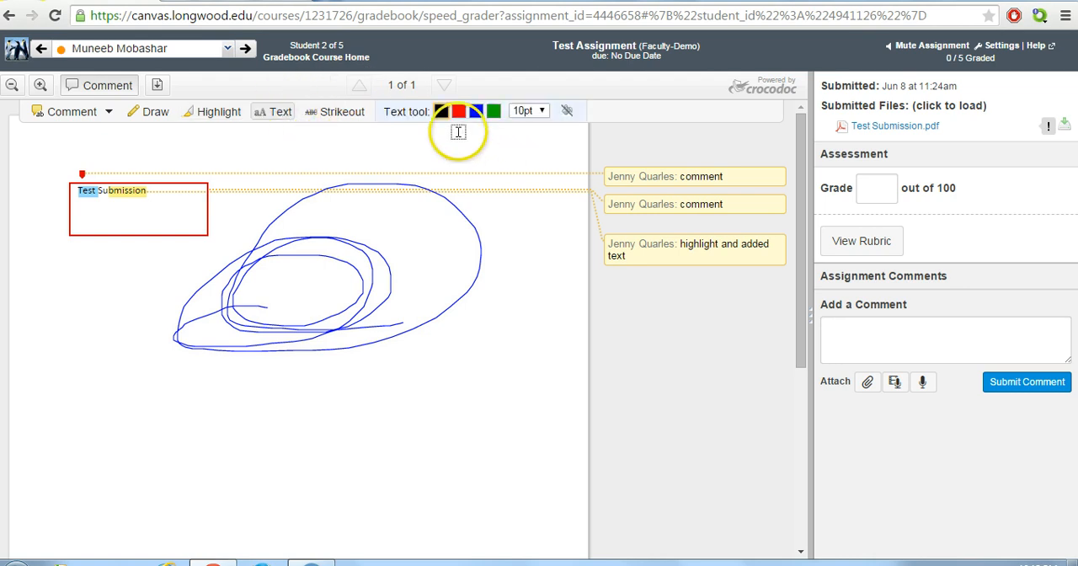
pyautogui.click(458, 111)
pyautogui.click(125, 346)
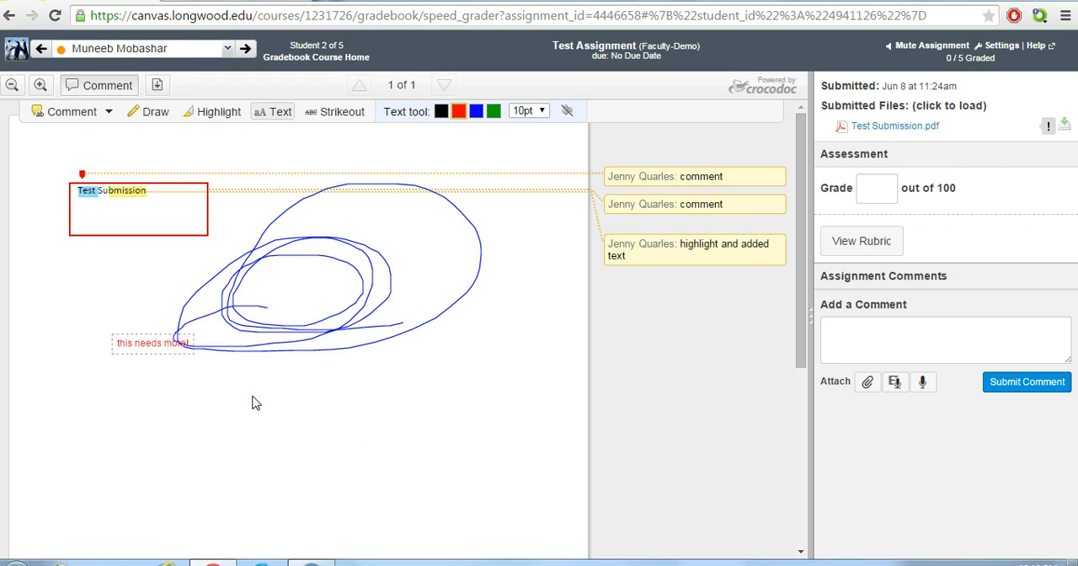
# Strike out the last letters of the word "Submission" in the submitted document
pyautogui.click(345, 116)
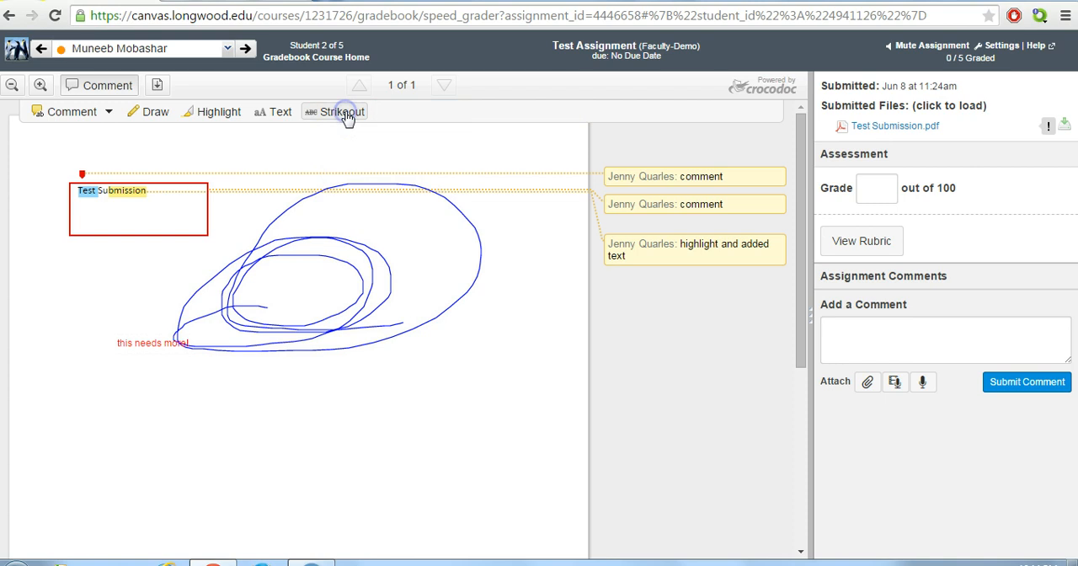
pyautogui.click(122, 191)
pyautogui.click(140, 210)
pyautogui.click(158, 253)
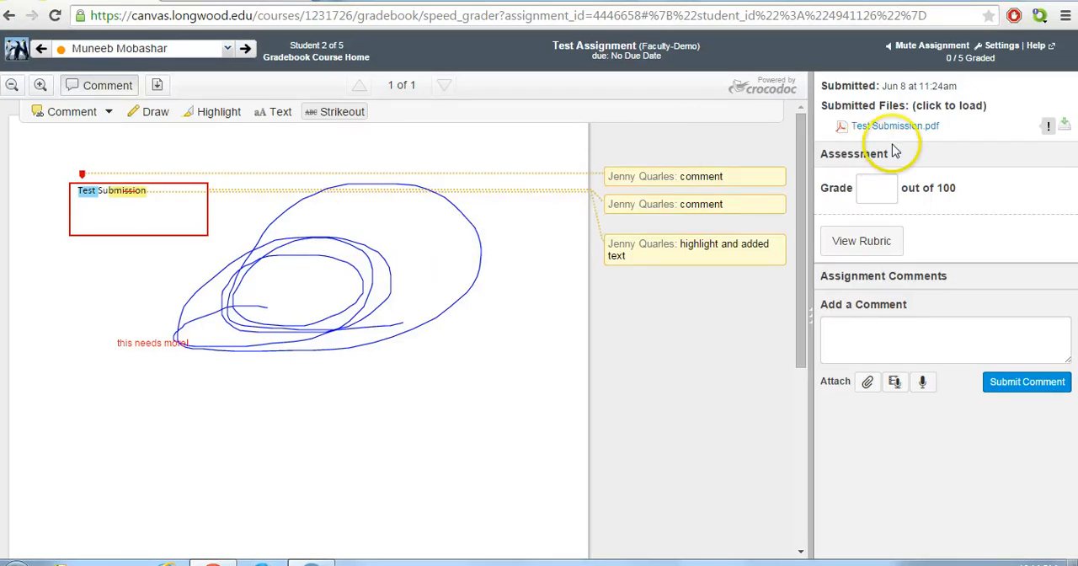
# Show the Turnitin submission error details for Test Submission.pdf
pyautogui.click(1048, 128)
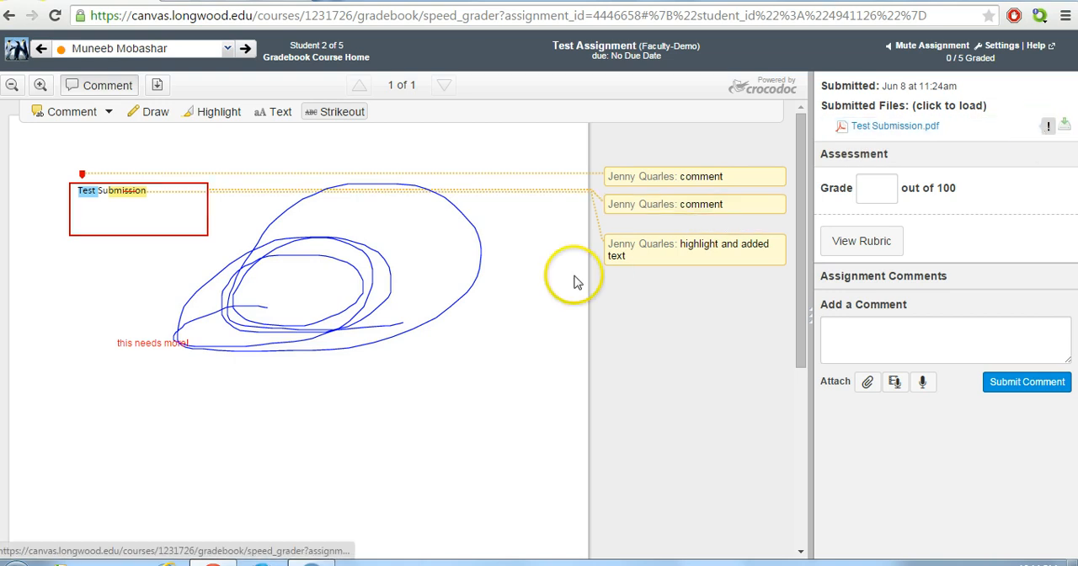
pyautogui.click(158, 236)
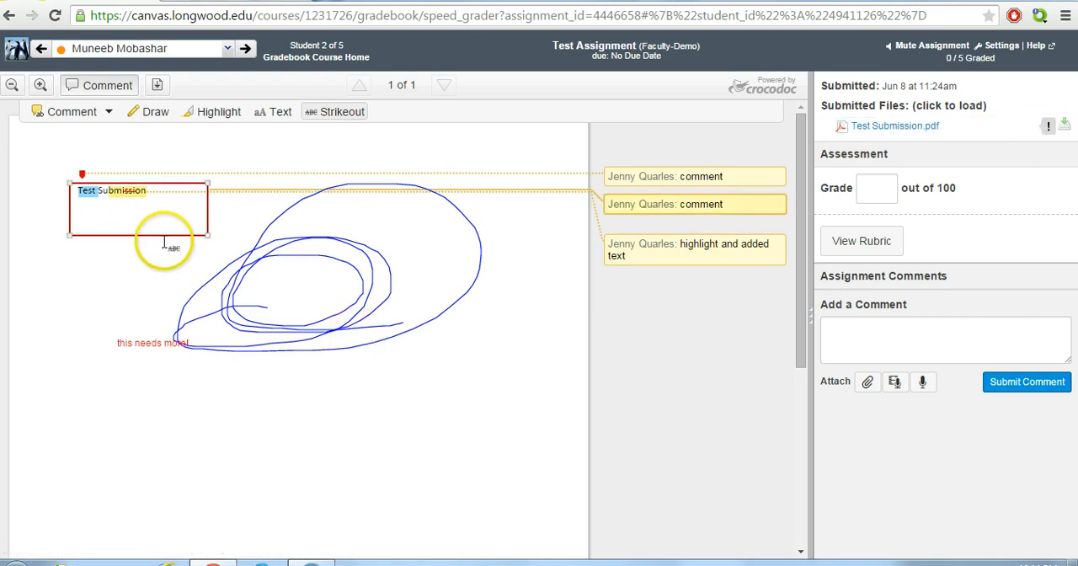
pyautogui.click(1048, 128)
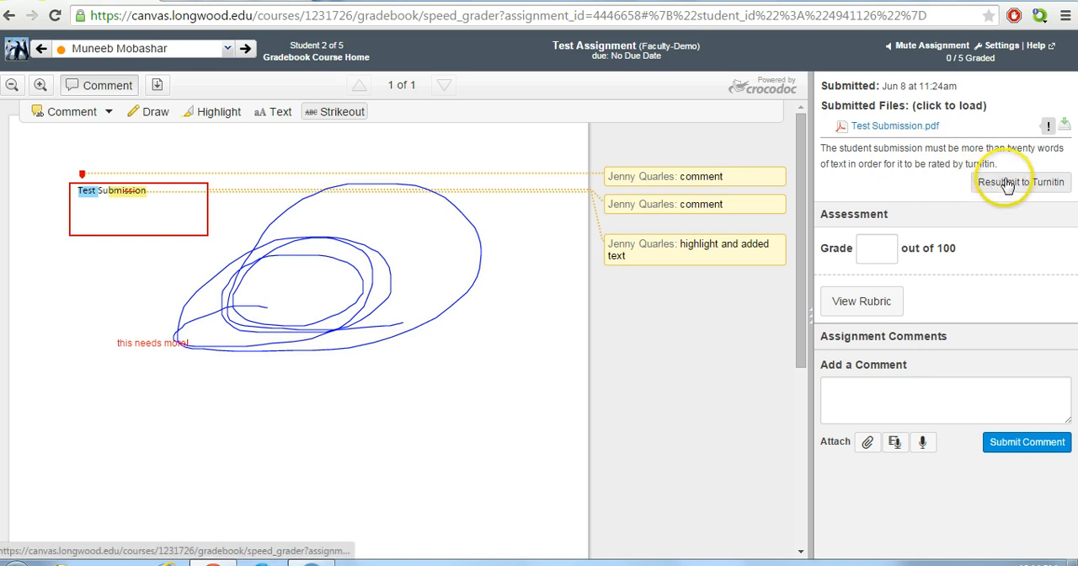
pyautogui.click(987, 133)
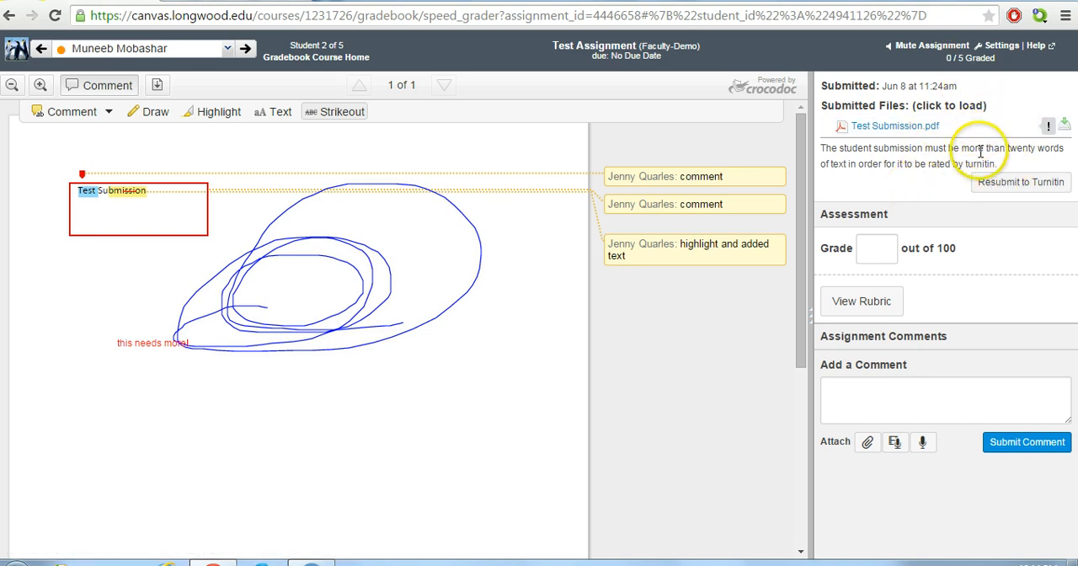
# Rate the submission with Demo Rubric One: Grammar 25, Content 20, Mechanics 25 and Citation 0 points
pyautogui.click(872, 307)
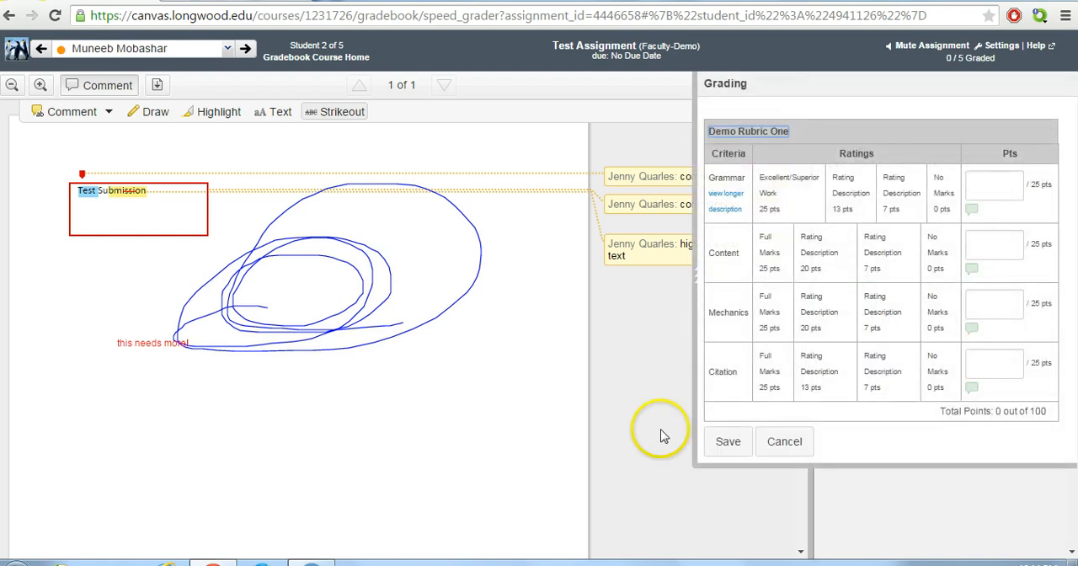
pyautogui.click(775, 193)
pyautogui.click(813, 266)
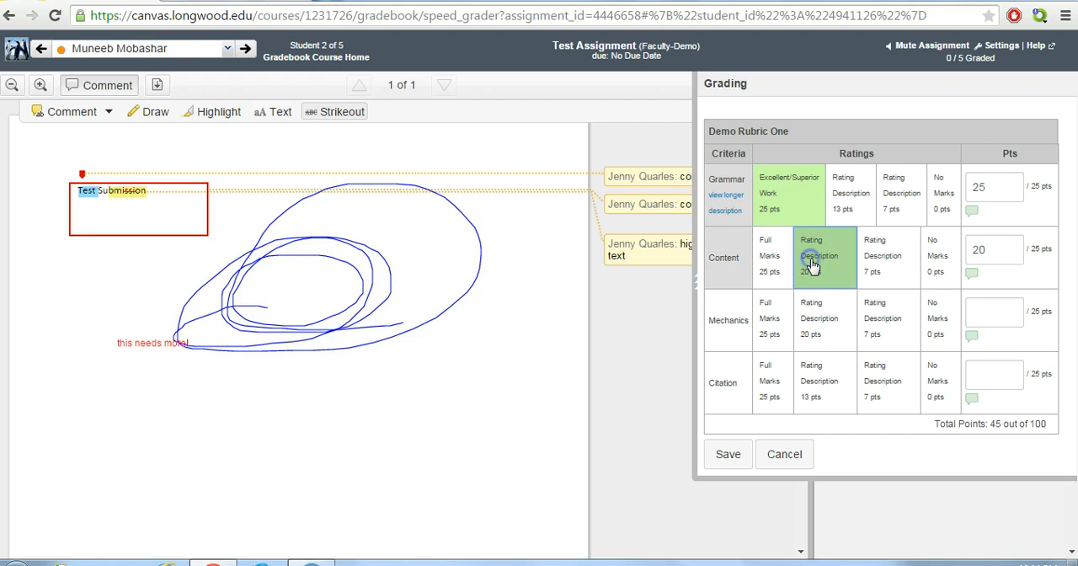
pyautogui.click(773, 325)
pyautogui.click(775, 388)
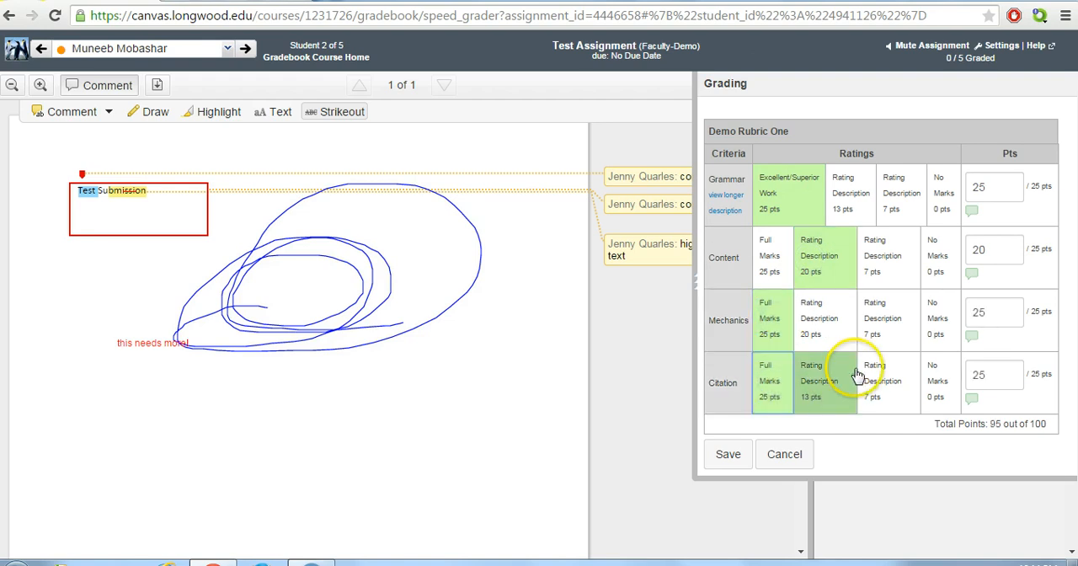
pyautogui.click(945, 380)
pyautogui.click(729, 454)
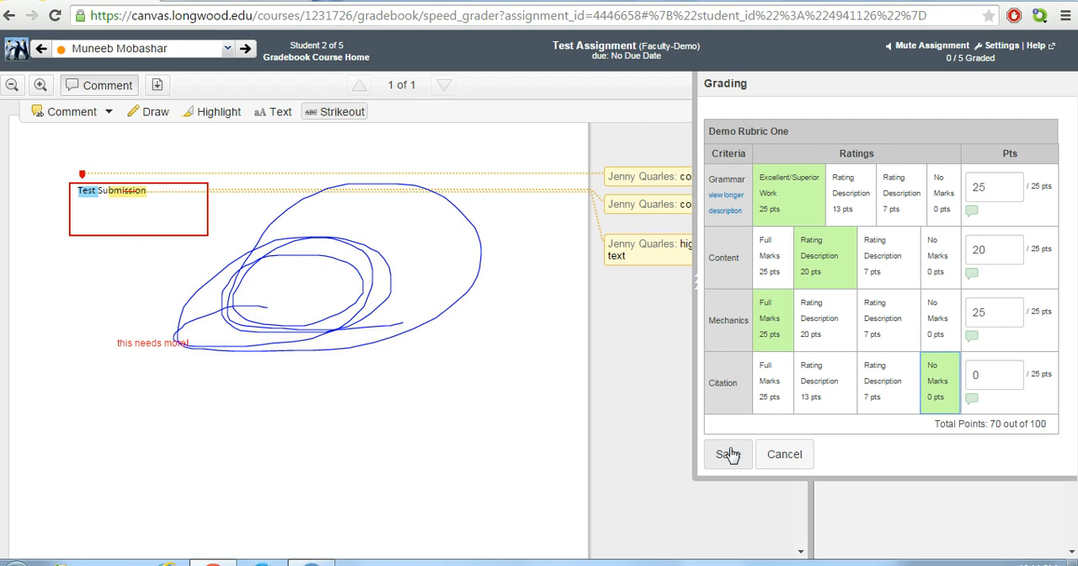
# Add the rubric comments "What was missing..." for Grammar and "Bubbles" for Content, and save the rubric assessment
pyautogui.click(972, 210)
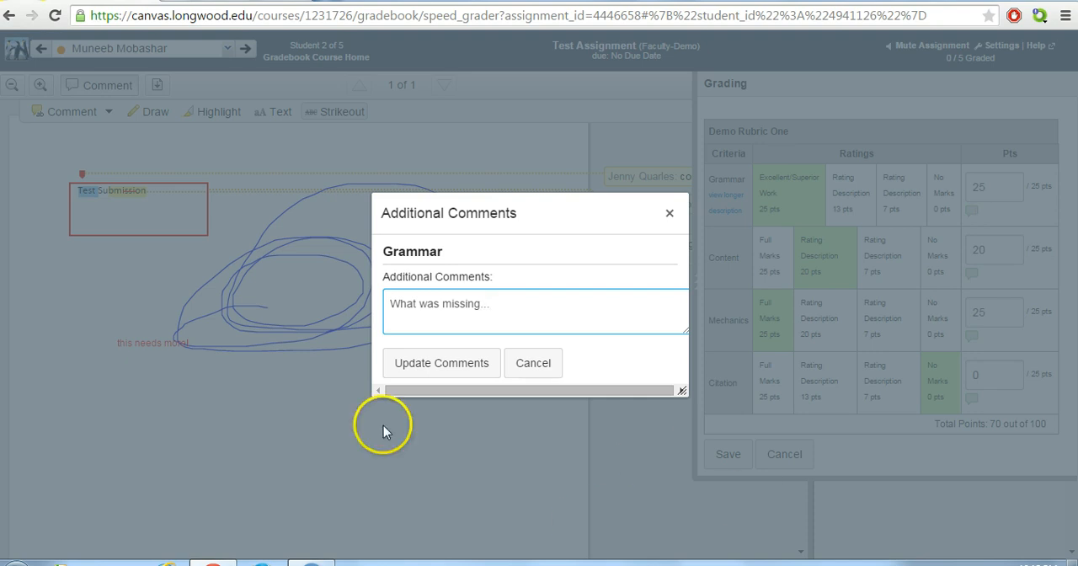
pyautogui.click(439, 362)
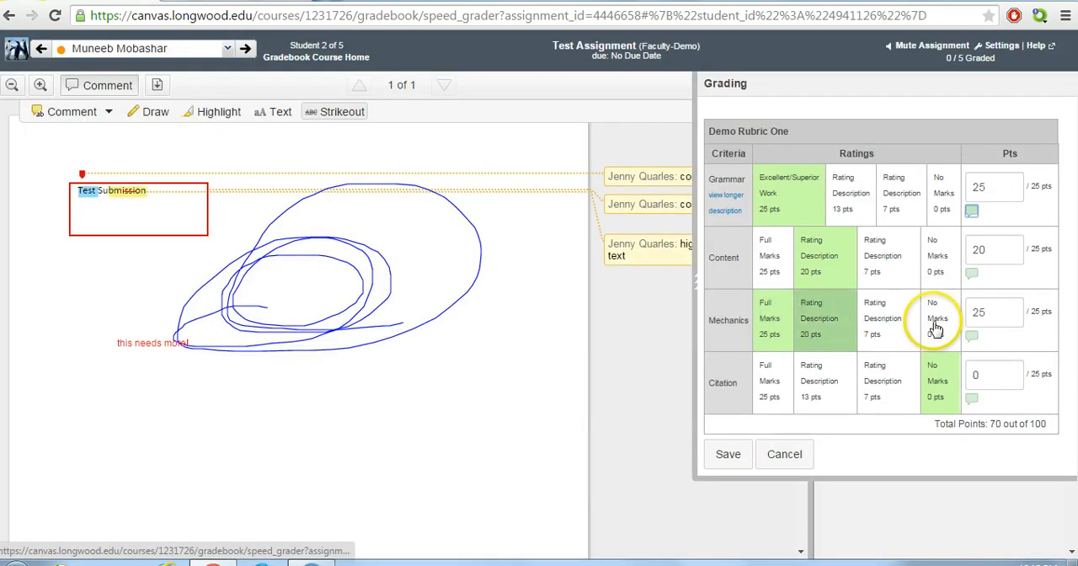
pyautogui.click(973, 274)
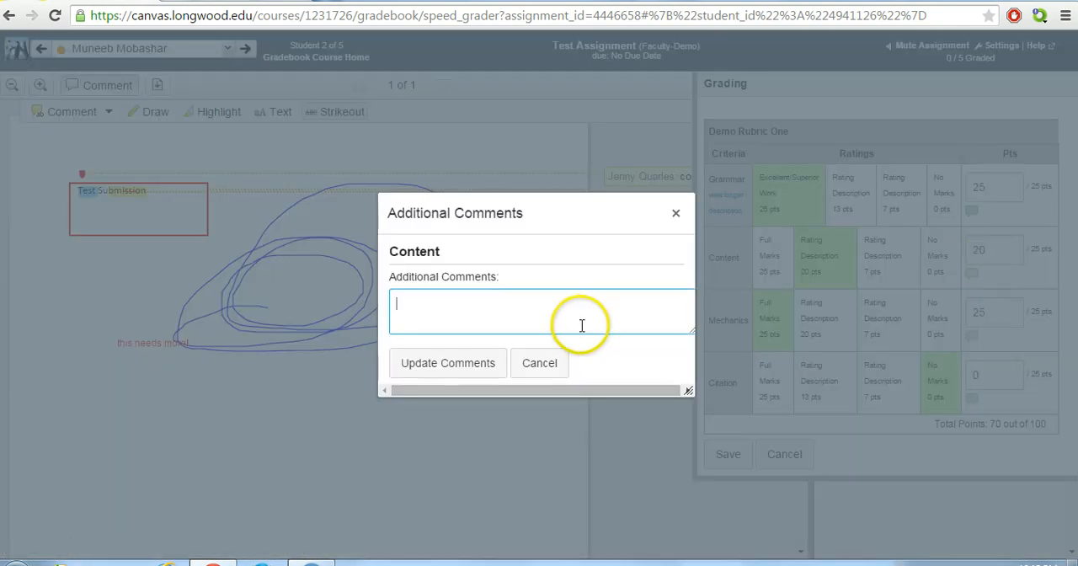
pyautogui.write('Bubbles')
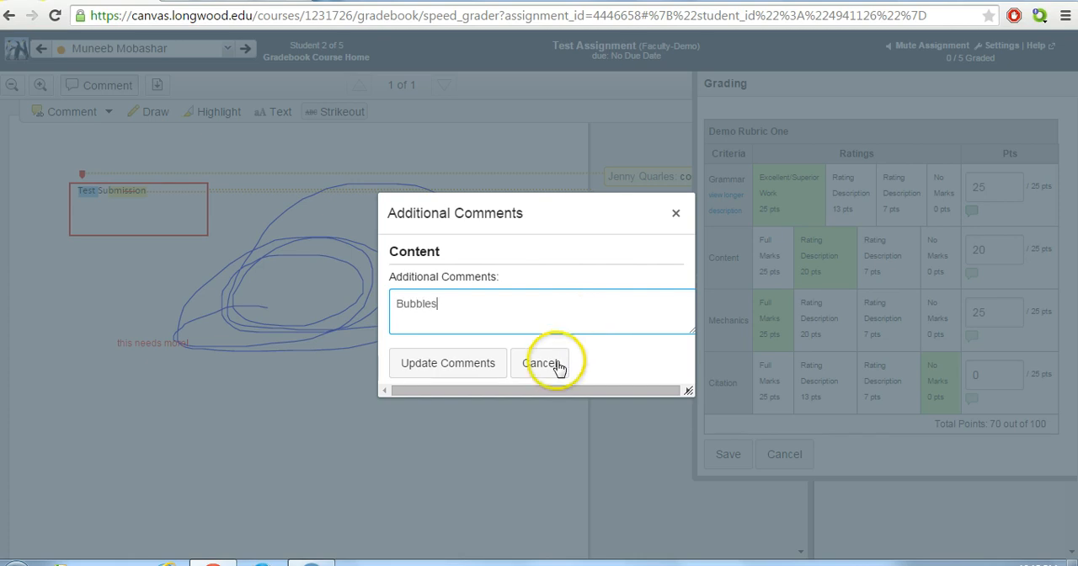
pyautogui.click(441, 362)
pyautogui.click(728, 454)
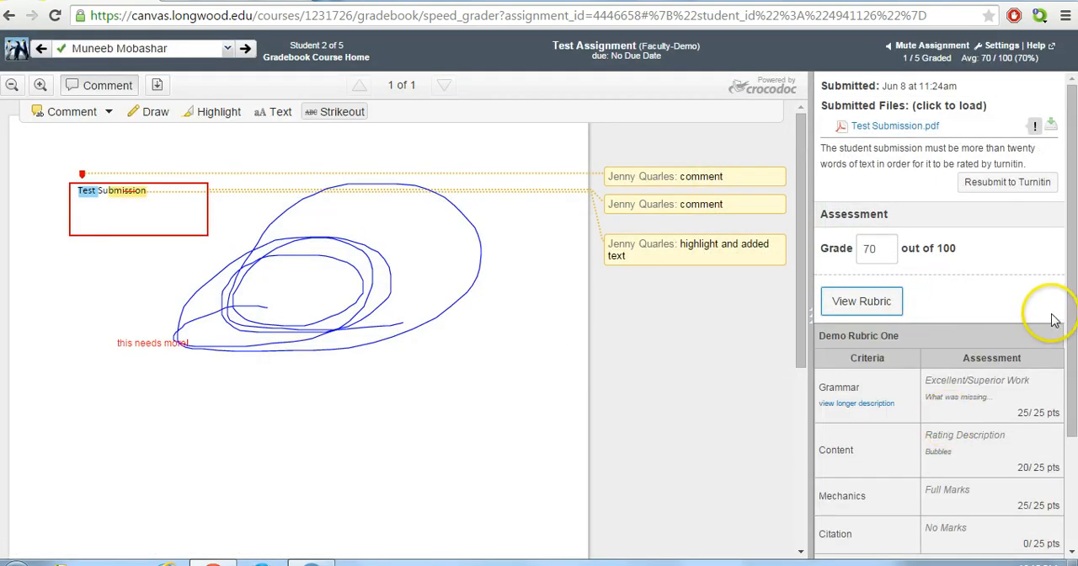
# Enter "Great job!" as the assignment comment for the student
pyautogui.scroll(-1, 1047, 320)
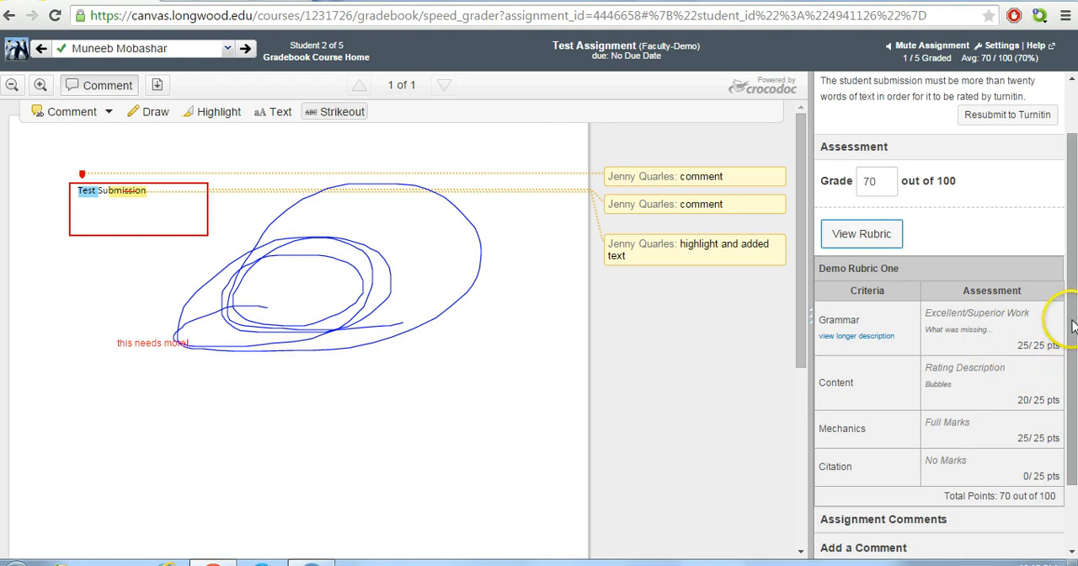
pyautogui.moveTo(1072, 328); pyautogui.dragTo(1074, 426)
pyautogui.click(935, 497)
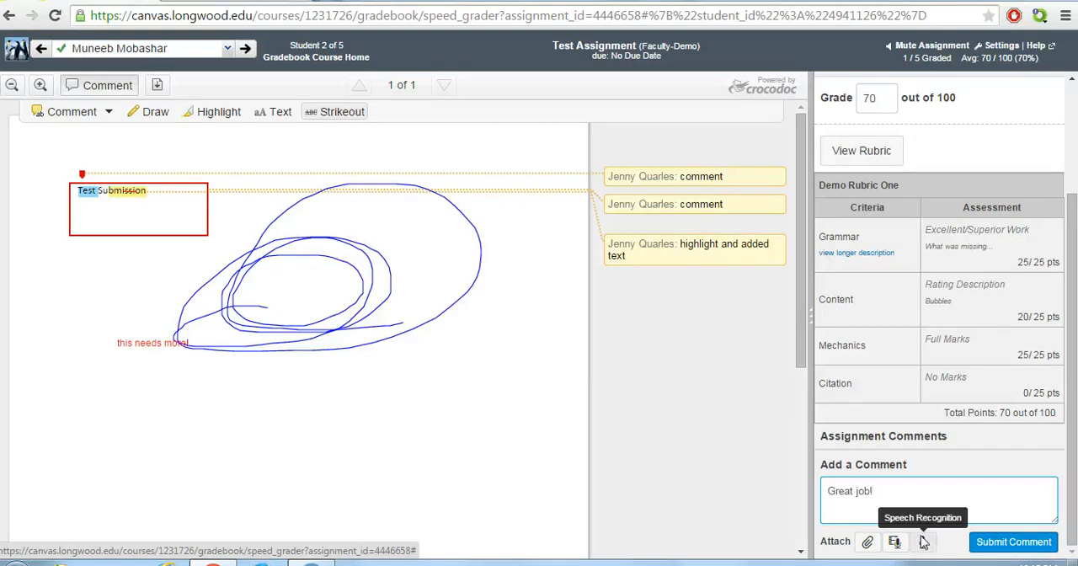
pyautogui.moveTo(1059, 469); pyautogui.dragTo(1075, 431)
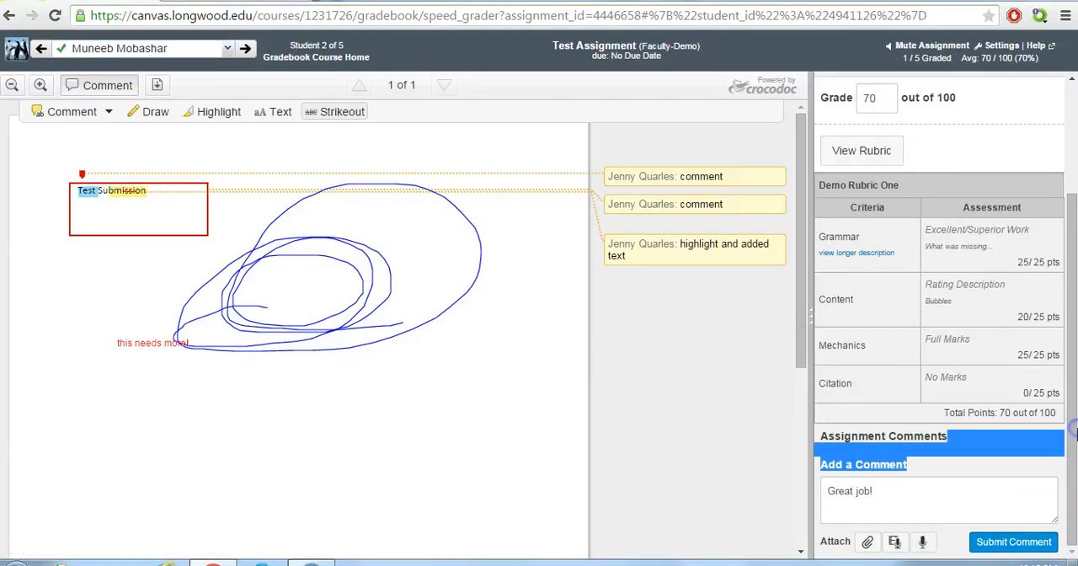
# Submit the "Great job!" assignment comment on the current student's Test Assignment
pyautogui.scroll(2, 1075, 425)
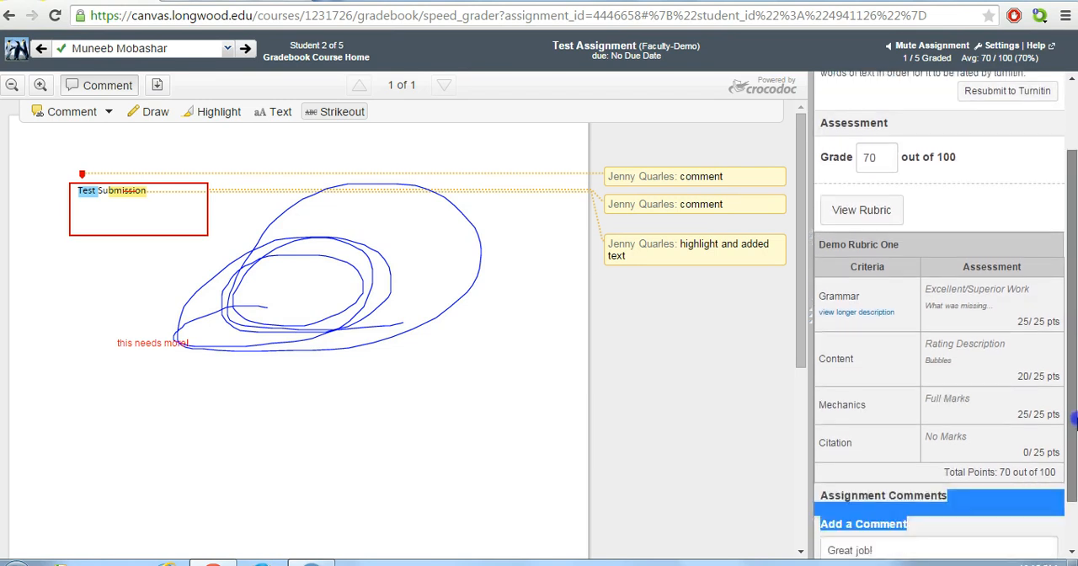
pyautogui.scroll(-2, 1075, 421)
pyautogui.click(1008, 544)
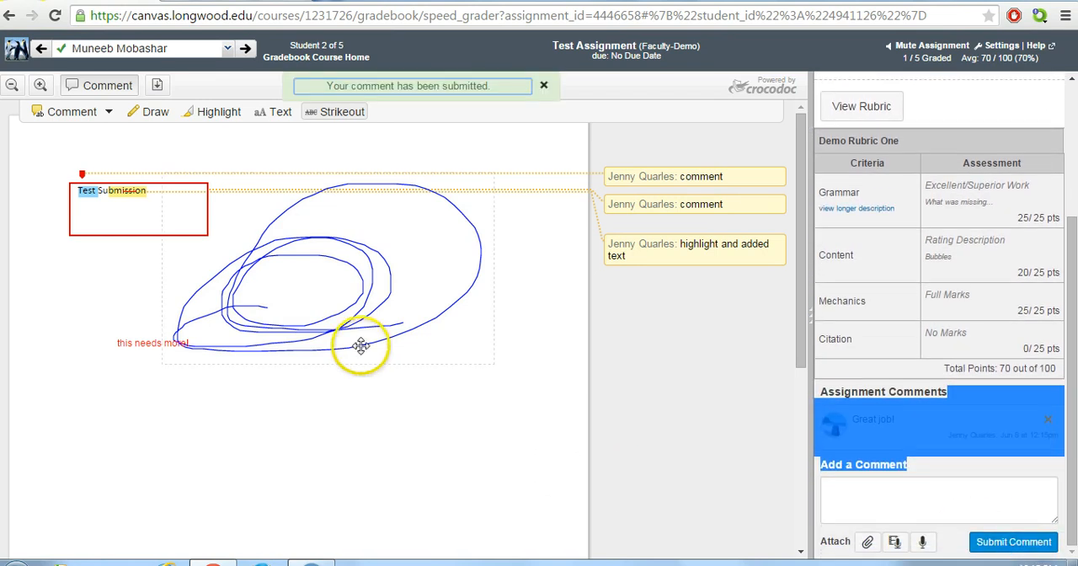
pyautogui.click(677, 399)
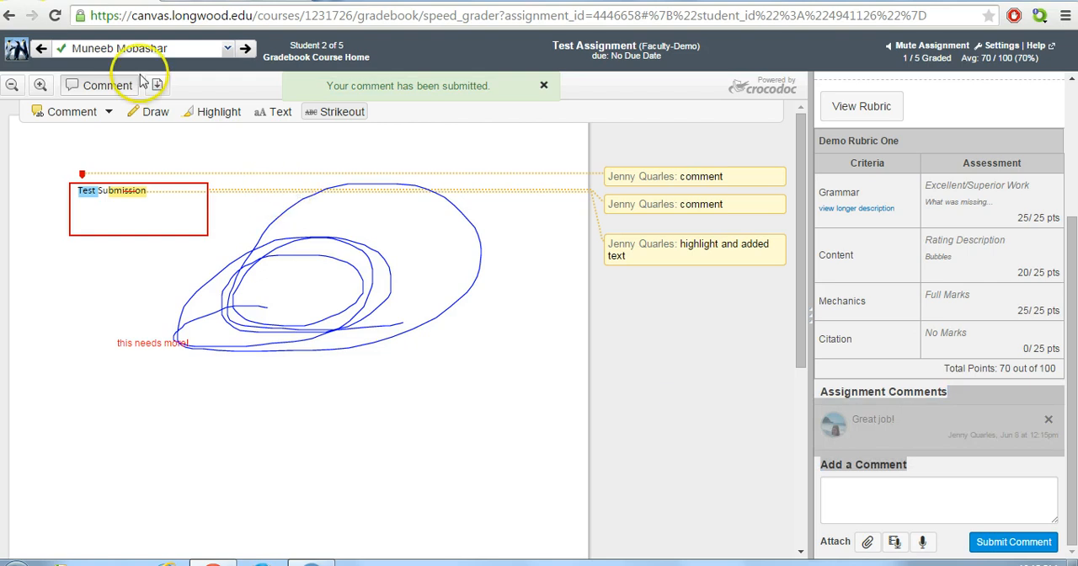
# Switch to the third student's Test Assignment submission, BadgeSafe_Issuing_Badges_Tutorial.pdf, which is still ungraded
pyautogui.click(228, 53)
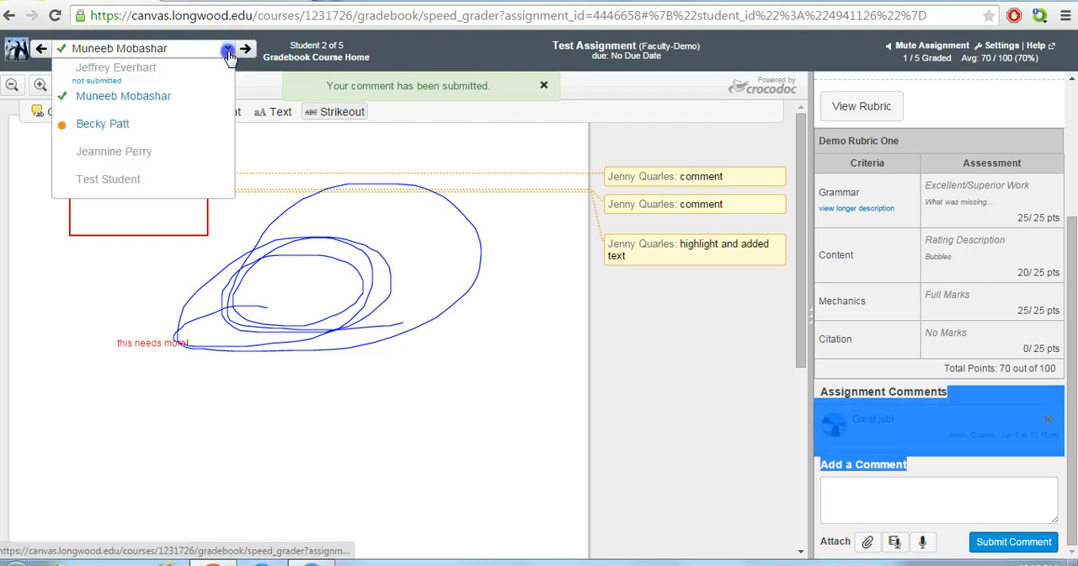
pyautogui.click(120, 126)
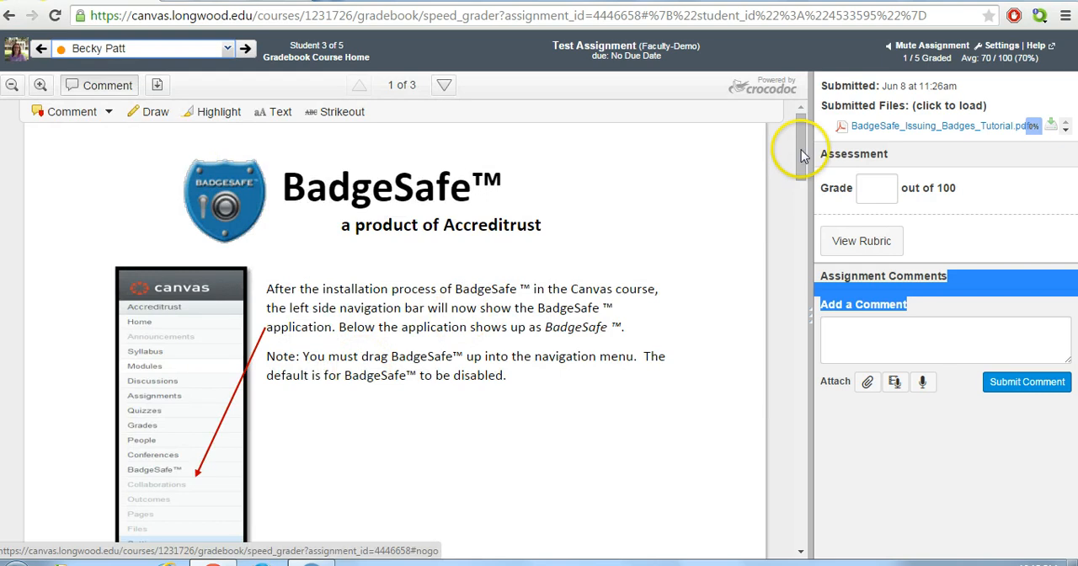
pyautogui.moveTo(800, 145)
pyautogui.mouseDown()
pyautogui.moveTo(801, 294)
pyautogui.moveTo(806, 142)
pyautogui.mouseUp()
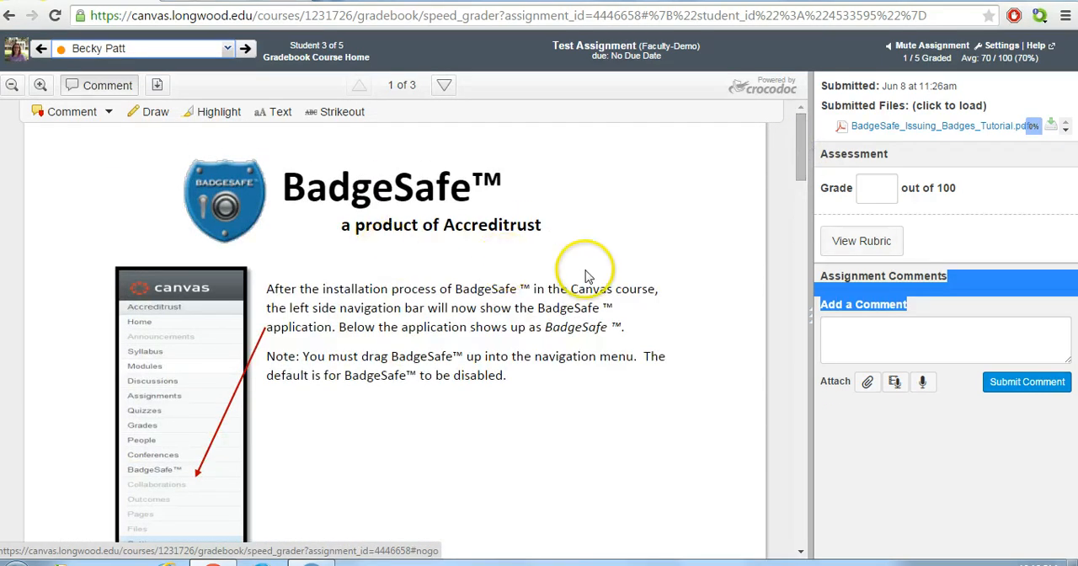
# Open the Turnitin originality report for BadgeSafe_Issuing_Badges_Tutorial.pdf, accept the user agreement, and return to the submission
pyautogui.click(1037, 133)
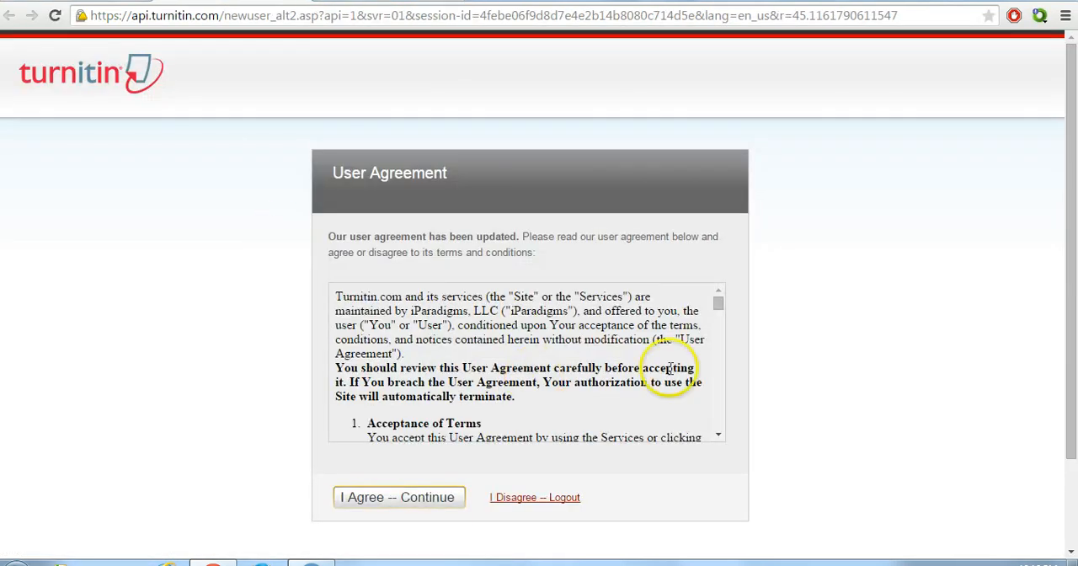
pyautogui.click(406, 498)
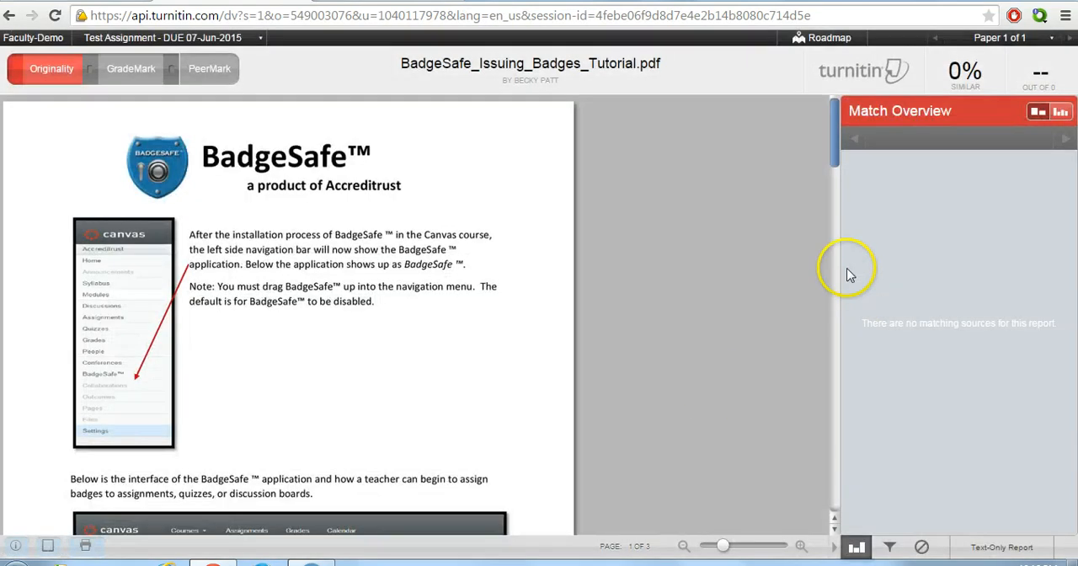
pyautogui.moveTo(839, 137); pyautogui.dragTo(853, 185)
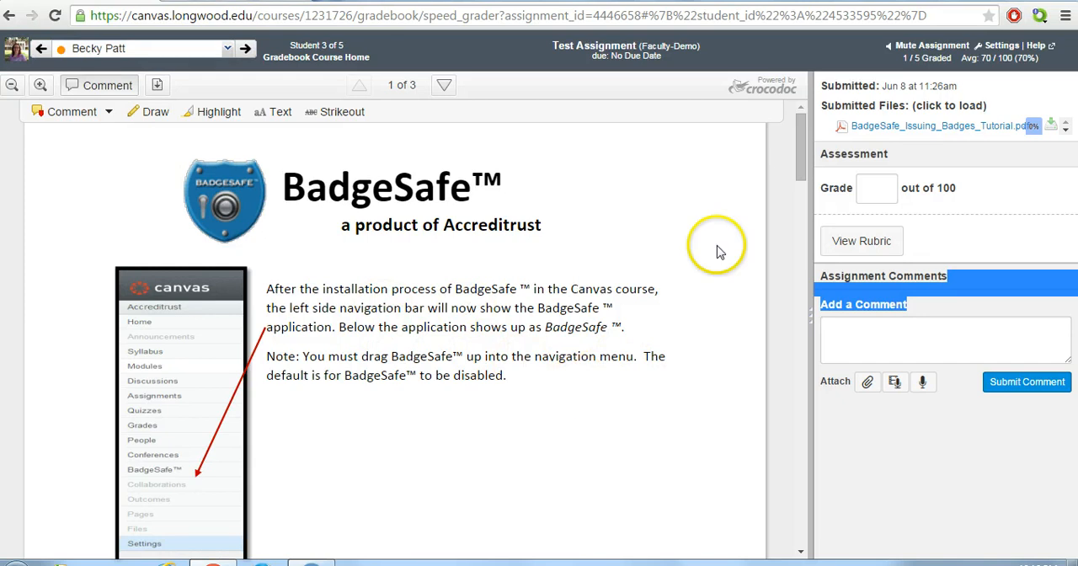
# Try to add an empty point comment above the first paragraph of the BadgeSafe document and an area comment around its text
pyautogui.moveTo(800, 140)
pyautogui.mouseDown()
pyautogui.moveTo(803, 149)
pyautogui.moveTo(801, 139)
pyautogui.mouseUp()
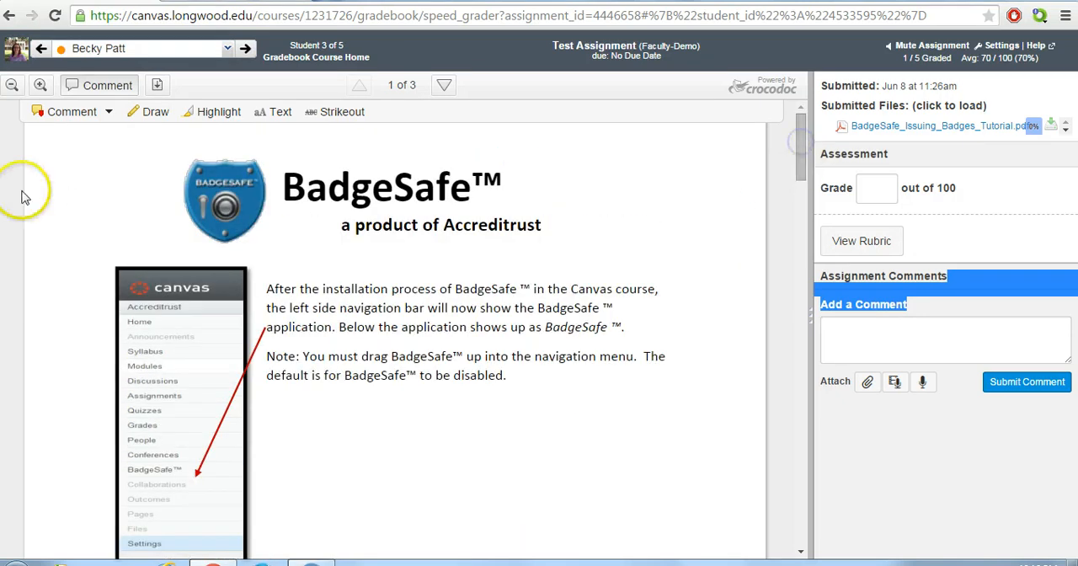
pyautogui.click(108, 112)
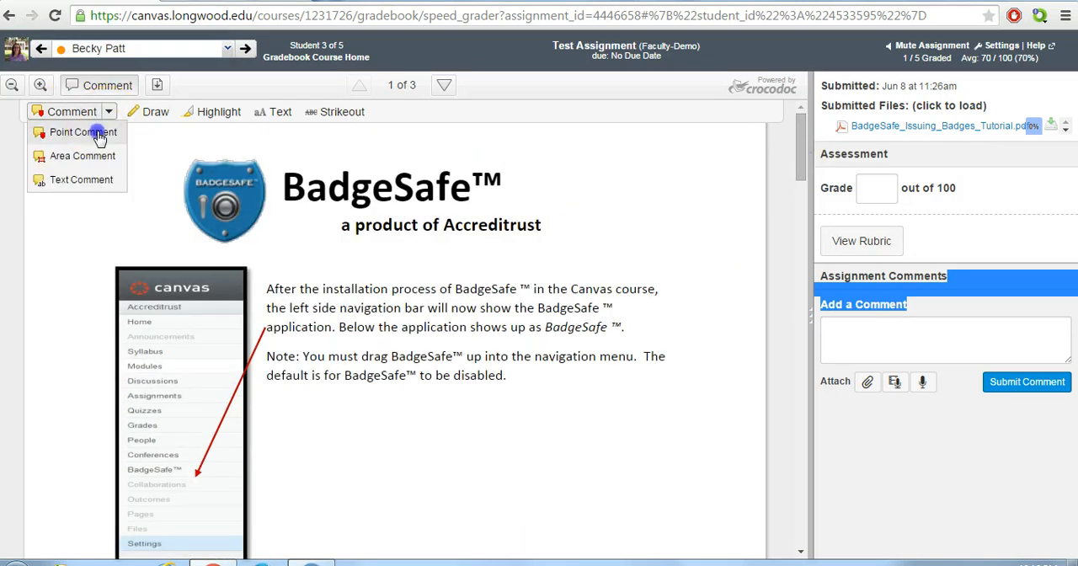
pyautogui.click(61, 134)
pyautogui.click(259, 257)
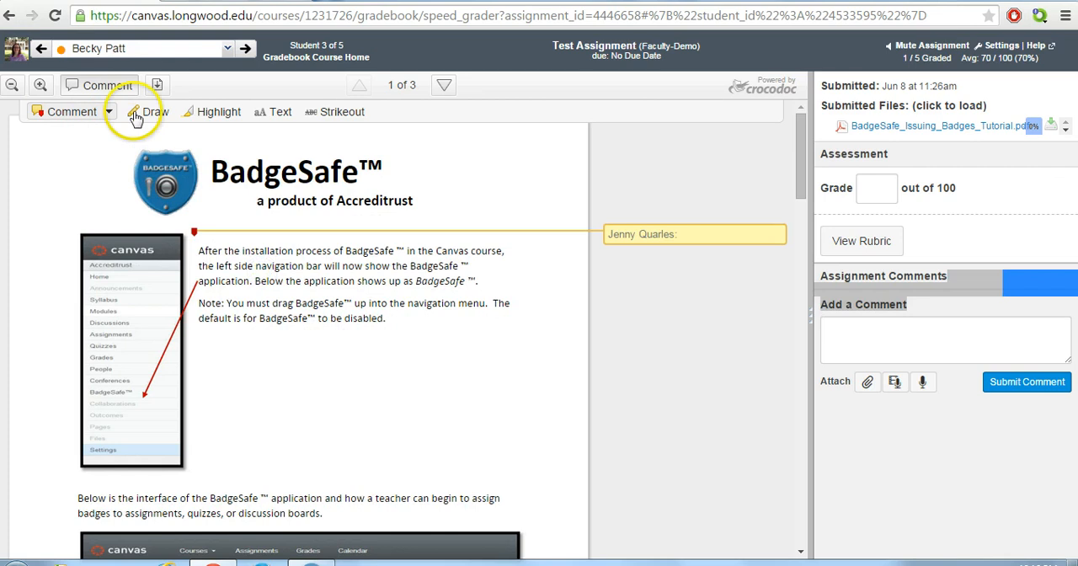
pyautogui.click(107, 112)
pyautogui.click(84, 153)
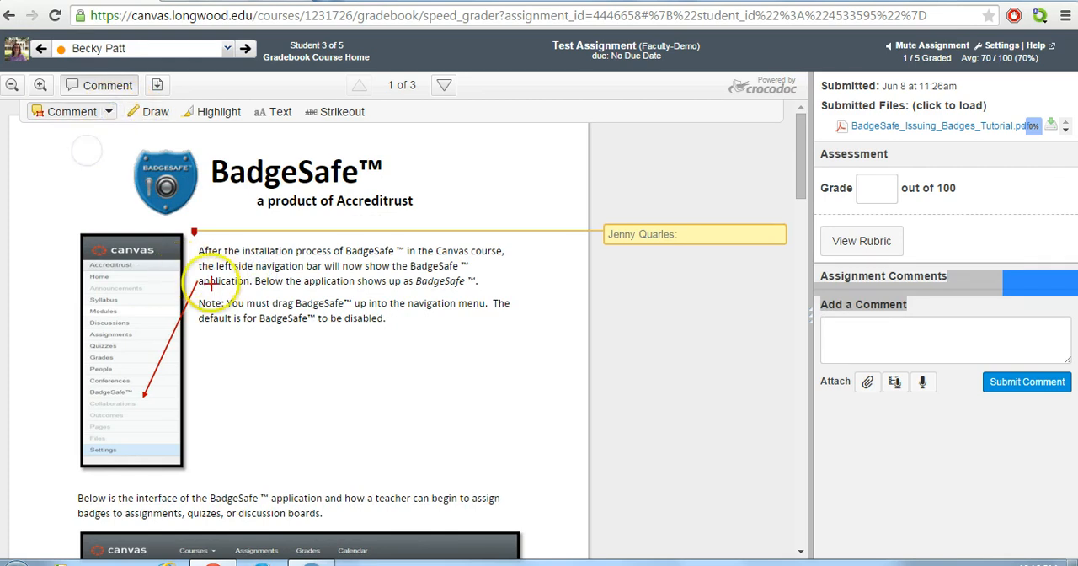
pyautogui.click(211, 286)
pyautogui.moveTo(295, 358); pyautogui.dragTo(472, 397)
pyautogui.click(557, 412)
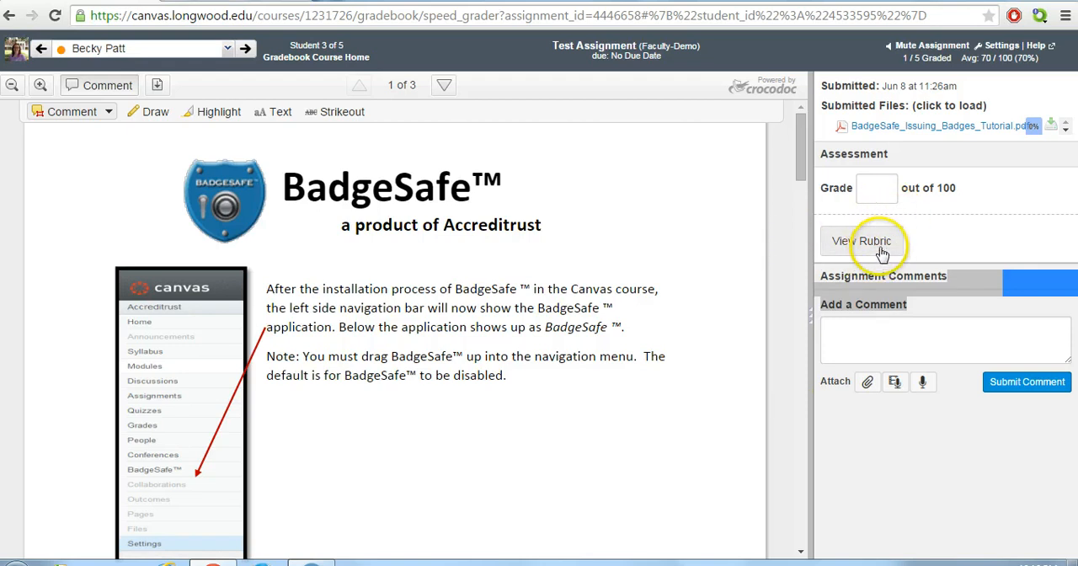
# Return to the course gradebook and open the Demo Discussion submissions in SpeedGrader
pyautogui.click(291, 64)
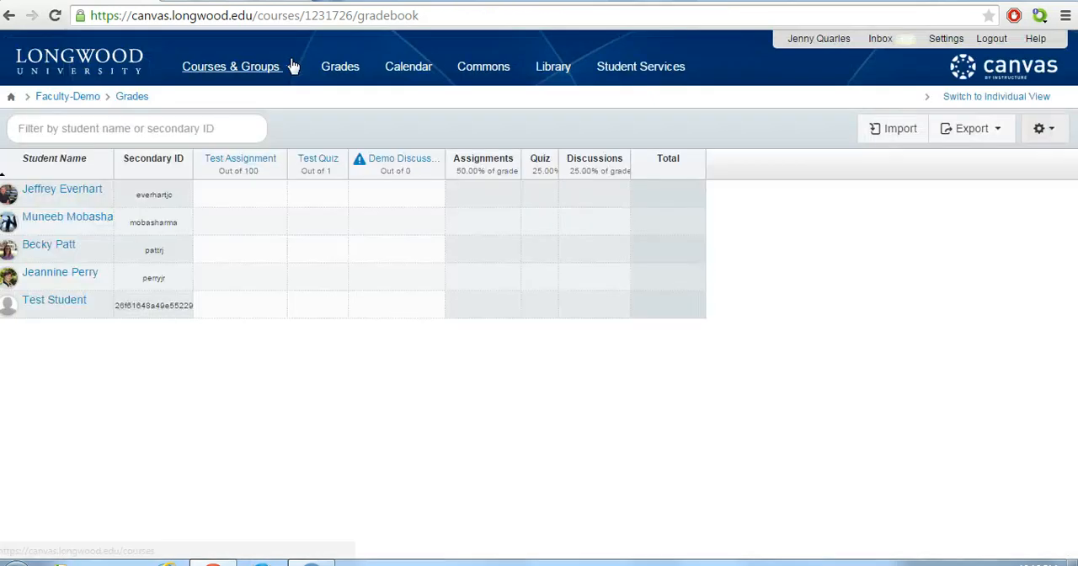
pyautogui.moveTo(292, 66)
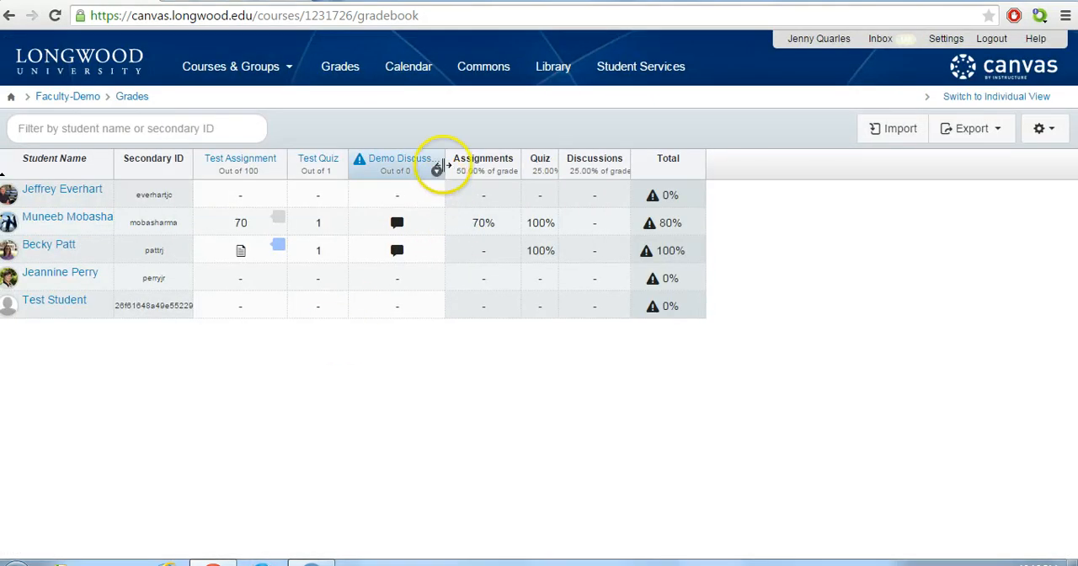
pyautogui.click(437, 173)
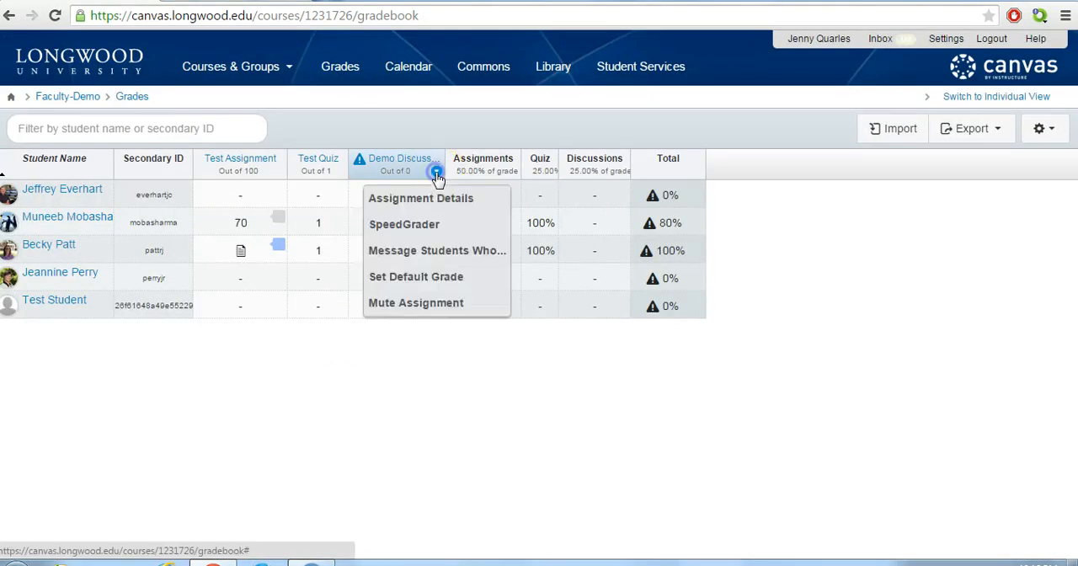
pyautogui.click(410, 224)
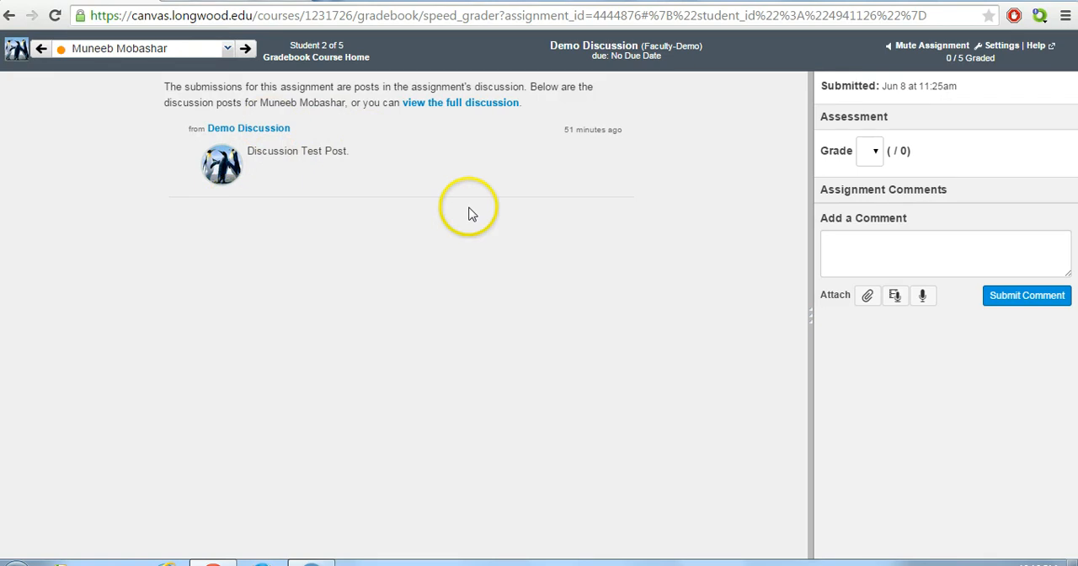
# Grade the second student's Demo Discussion post as Complete and submit the comment "Free form"
pyautogui.click(877, 153)
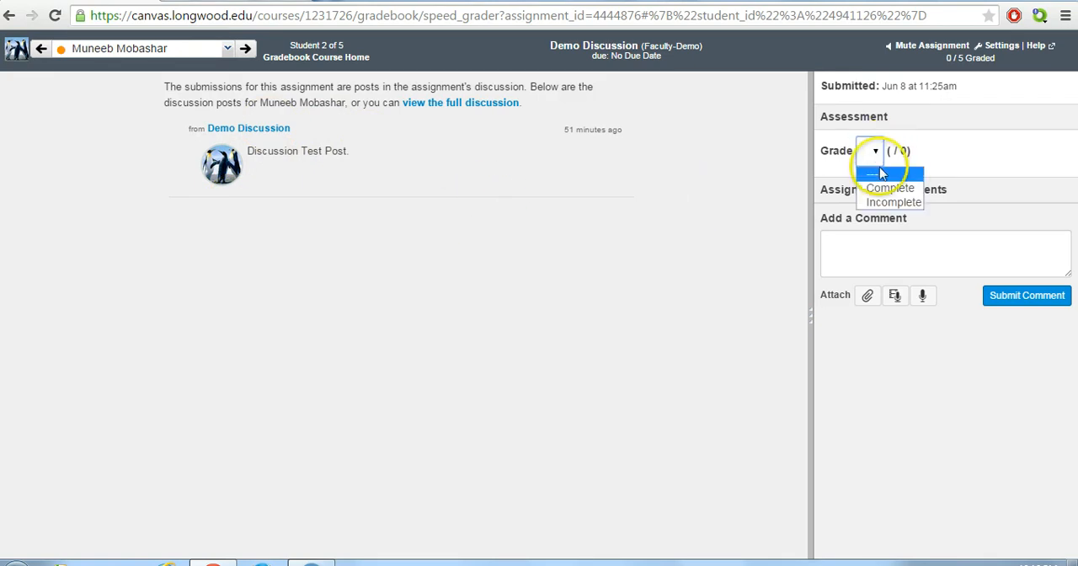
pyautogui.click(886, 188)
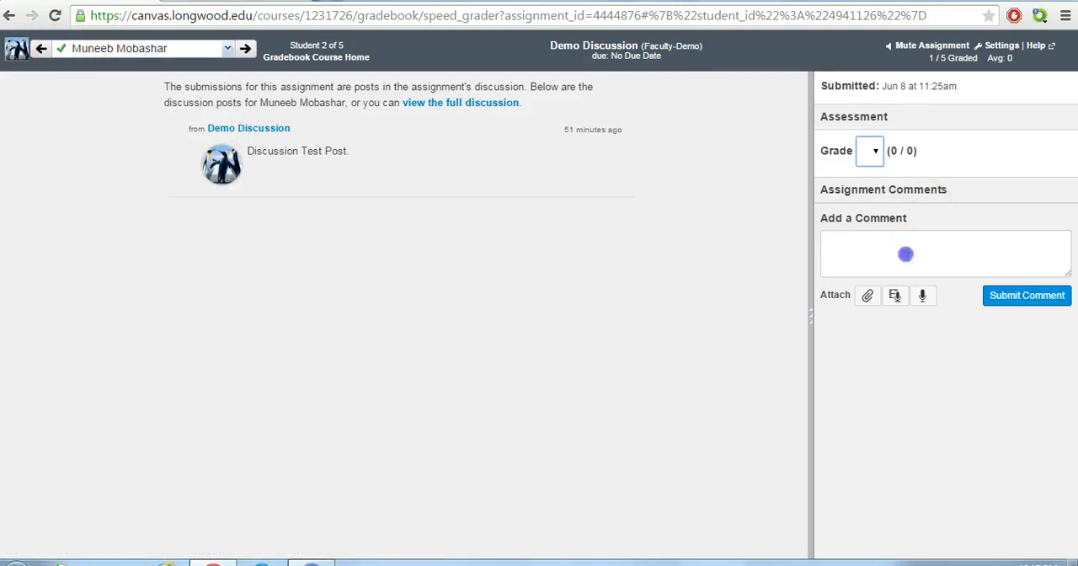
pyautogui.click(905, 254)
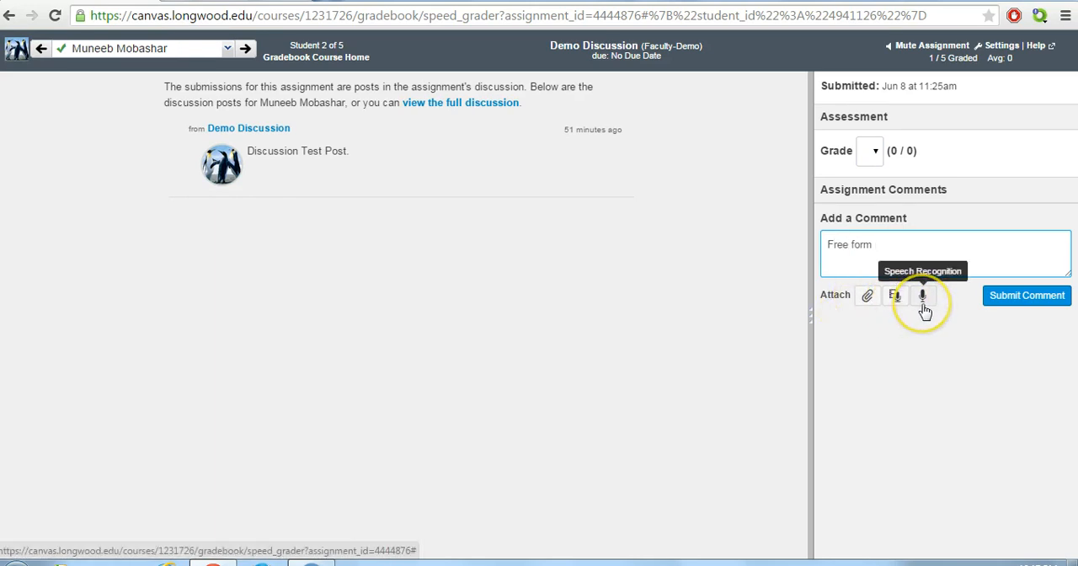
pyautogui.click(1009, 301)
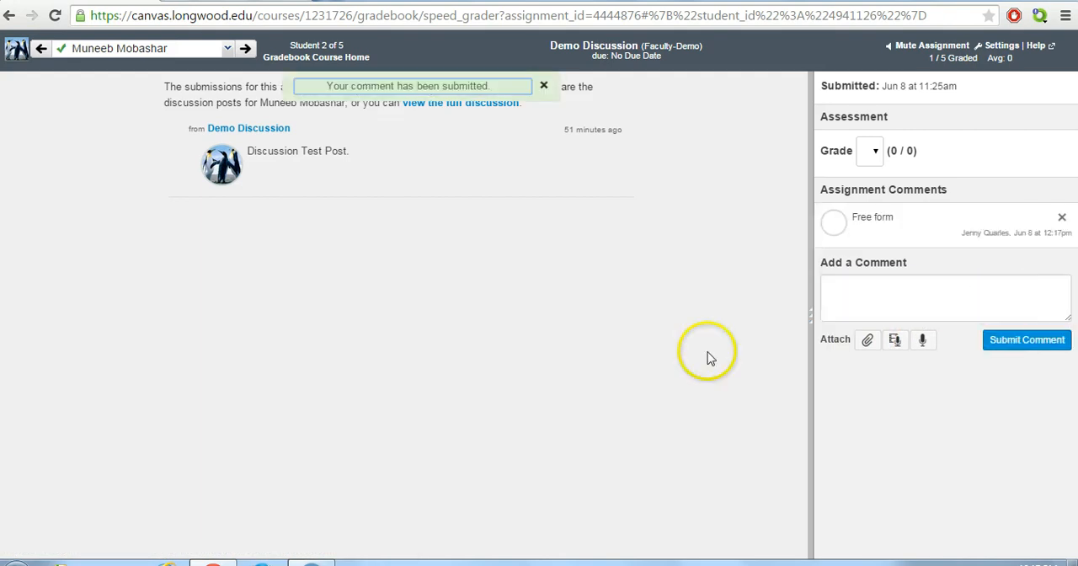
# Switch to the third student's Demo Discussion post with the cat picture and grade it as Complete
pyautogui.click(227, 49)
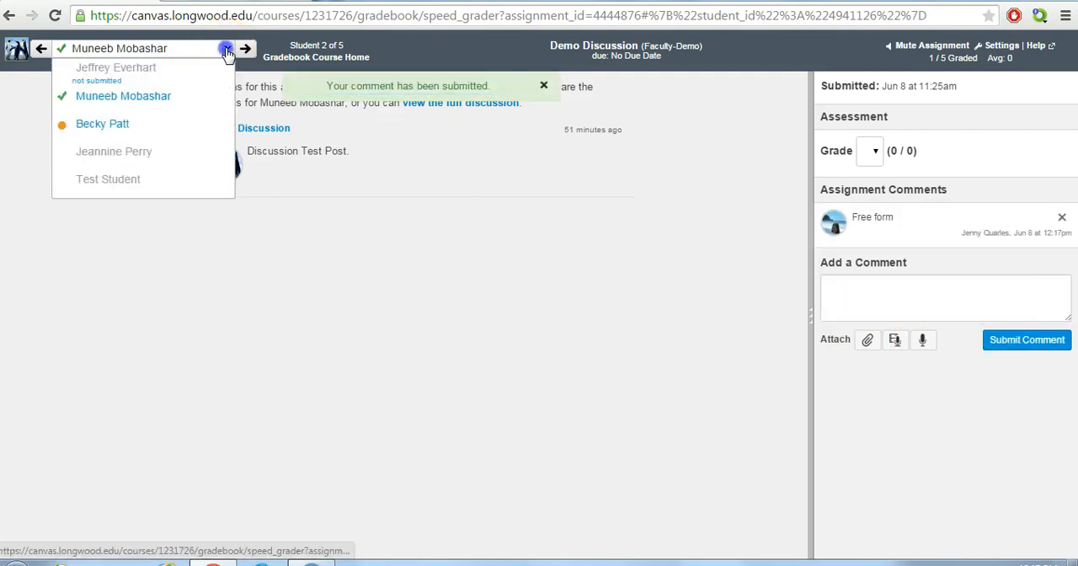
pyautogui.click(121, 123)
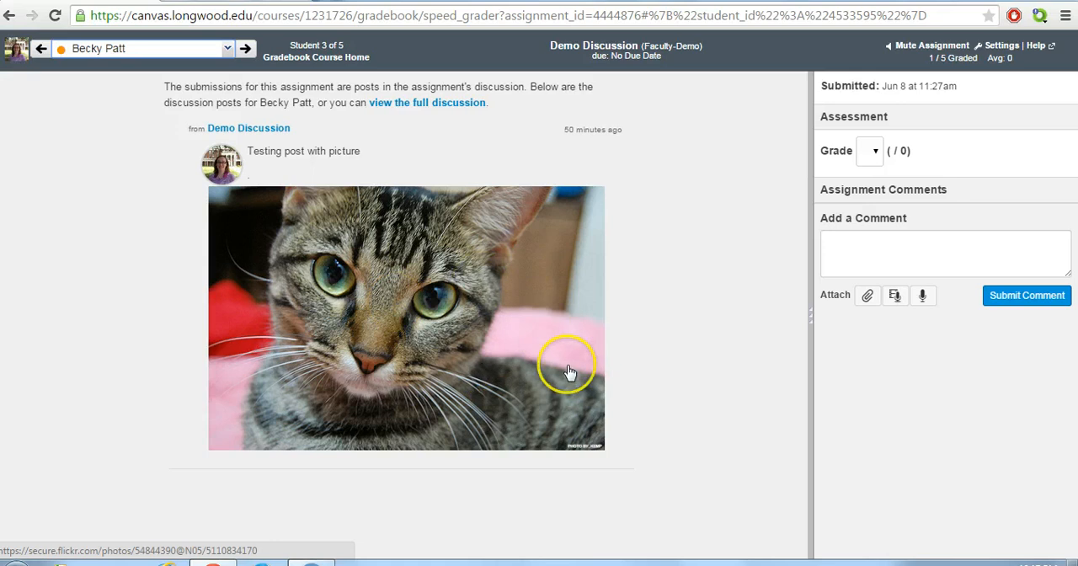
pyautogui.click(875, 152)
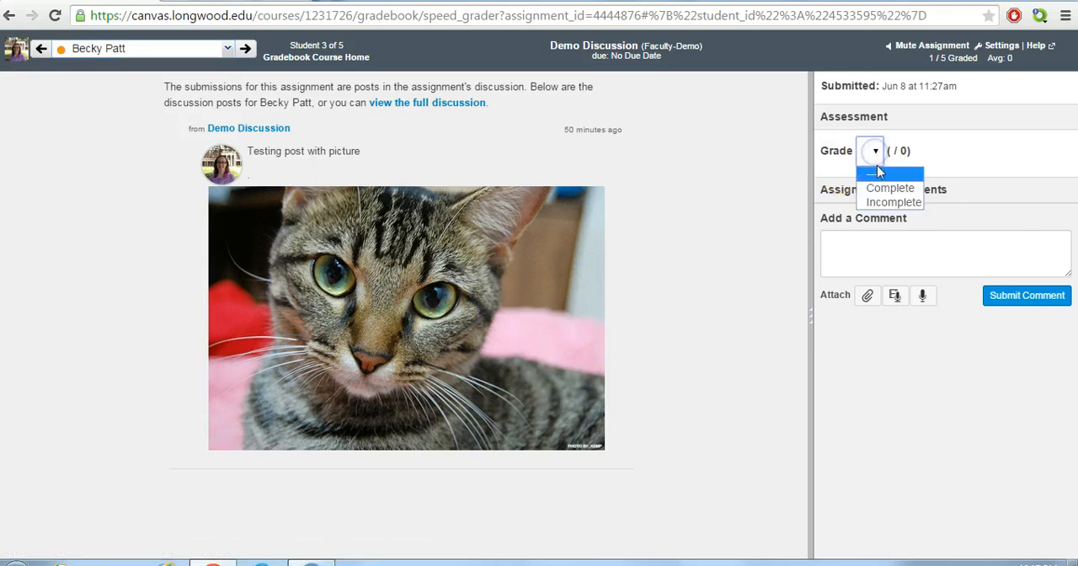
pyautogui.click(880, 187)
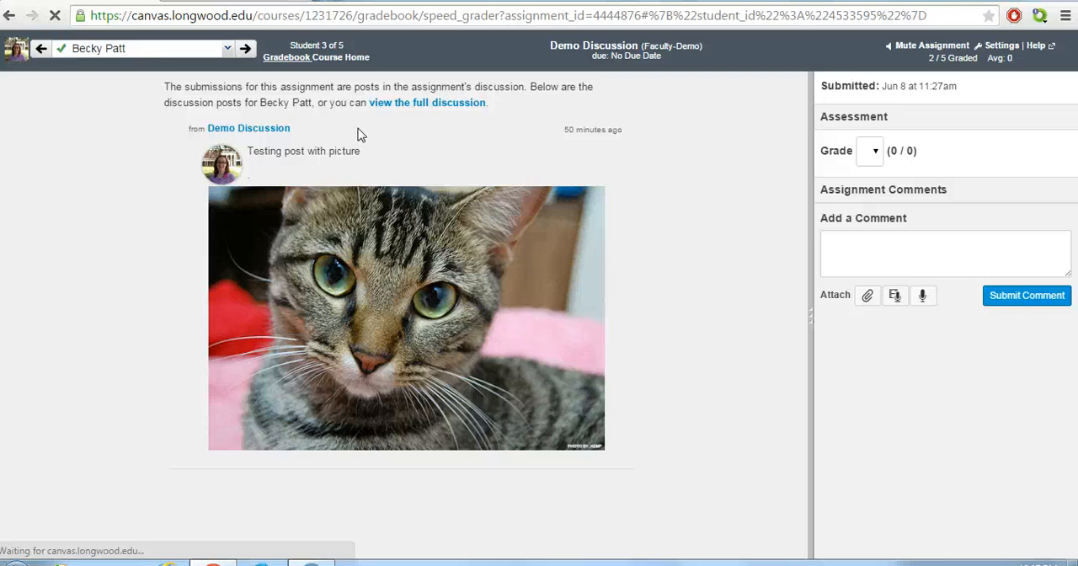
# Return to the gradebook and open the second student's Test Quiz submission in SpeedGrader from its grade details
pyautogui.click(299, 66)
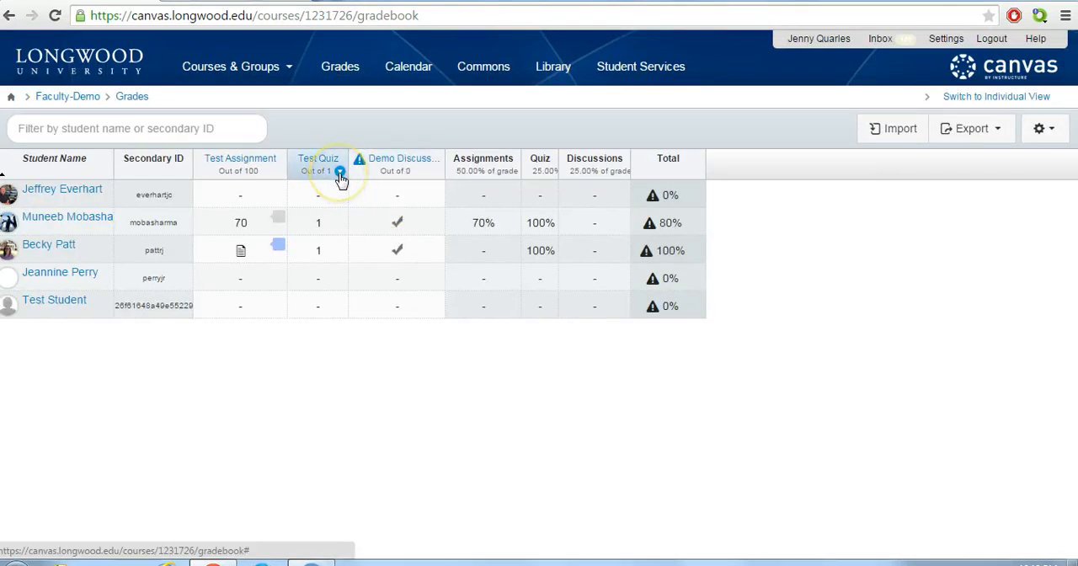
pyautogui.click(344, 221)
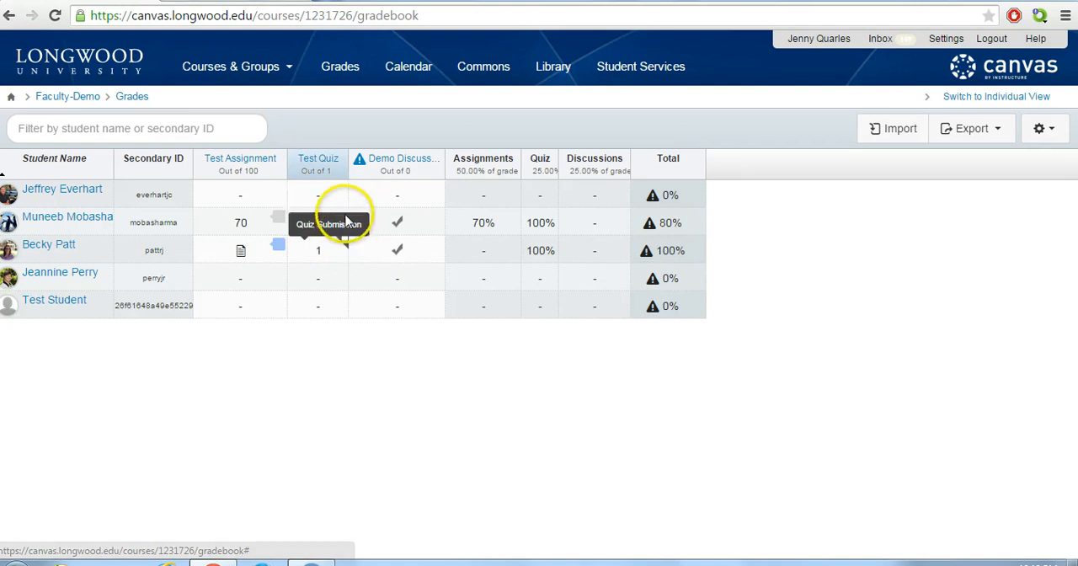
pyautogui.click(344, 217)
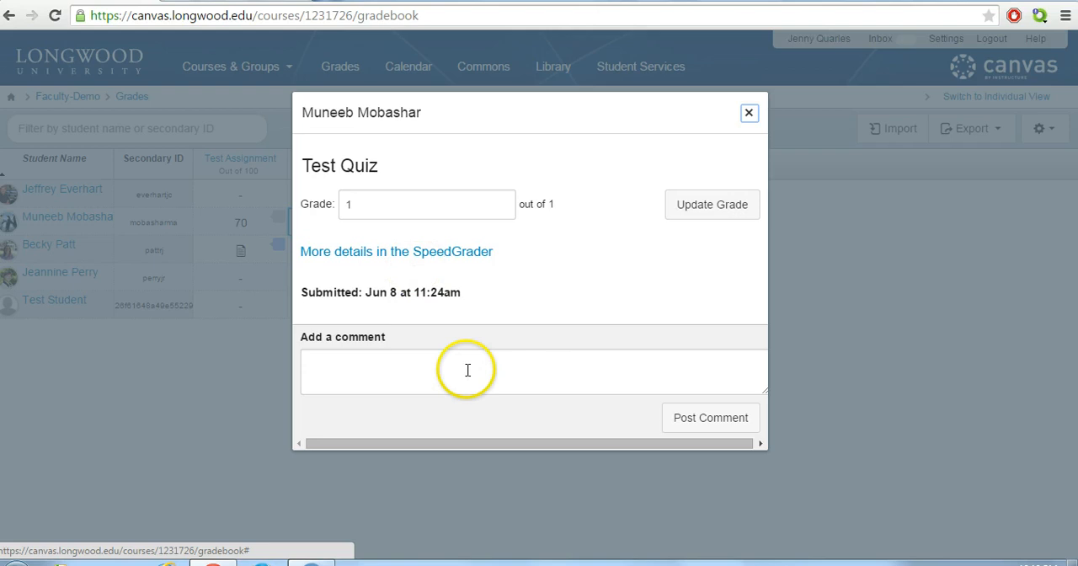
pyautogui.click(458, 260)
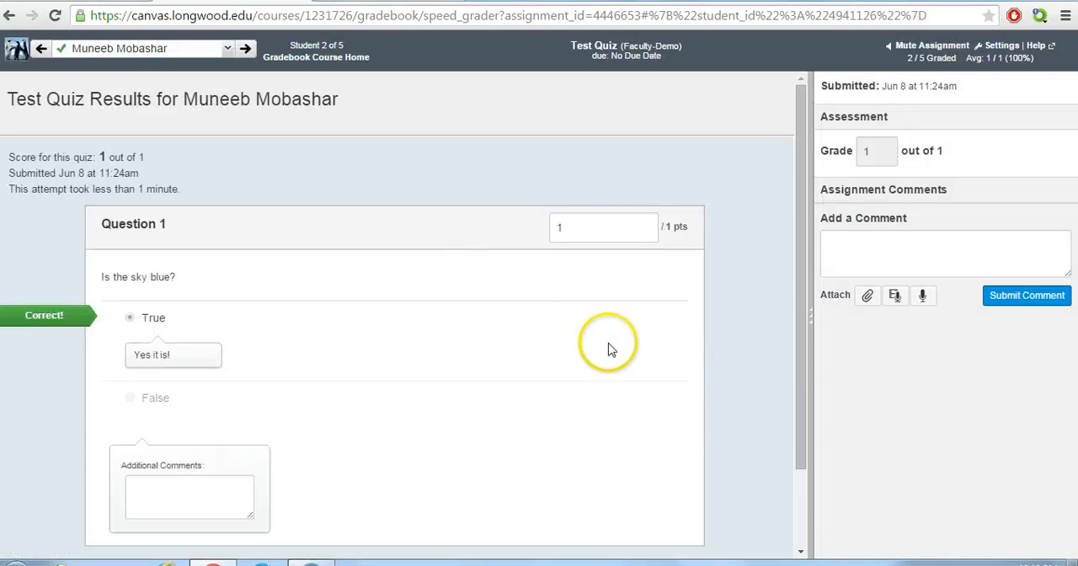
# Review the Test Quiz results down to the fudge points, and enlarge the Additional Comments box under Question 1
pyautogui.moveTo(800, 268)
pyautogui.mouseDown()
pyautogui.moveTo(799, 327)
pyautogui.moveTo(803, 274)
pyautogui.mouseUp()
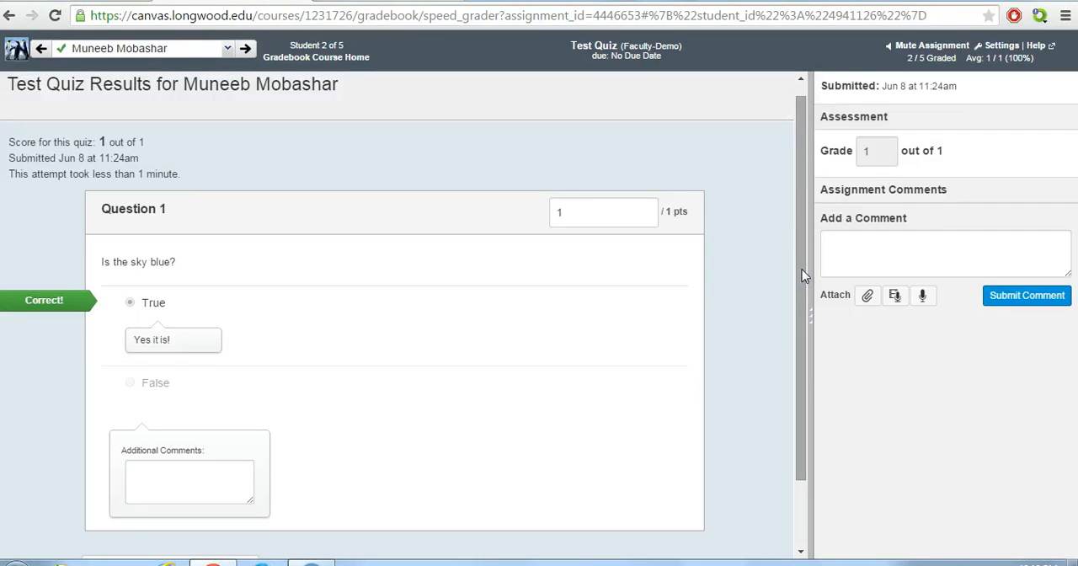
pyautogui.moveTo(803, 273); pyautogui.dragTo(809, 357)
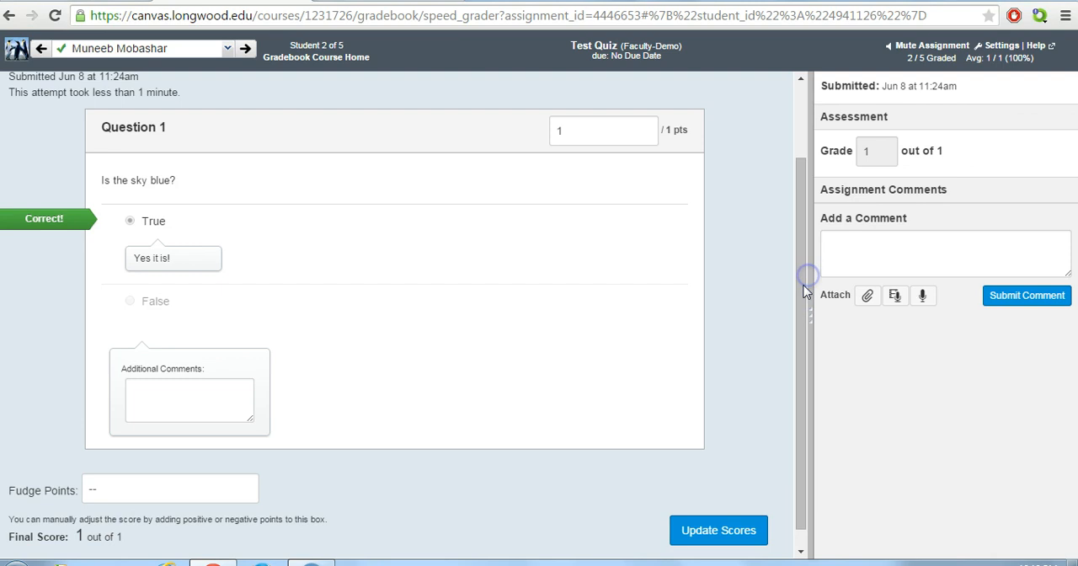
pyautogui.moveTo(804, 290); pyautogui.dragTo(811, 272)
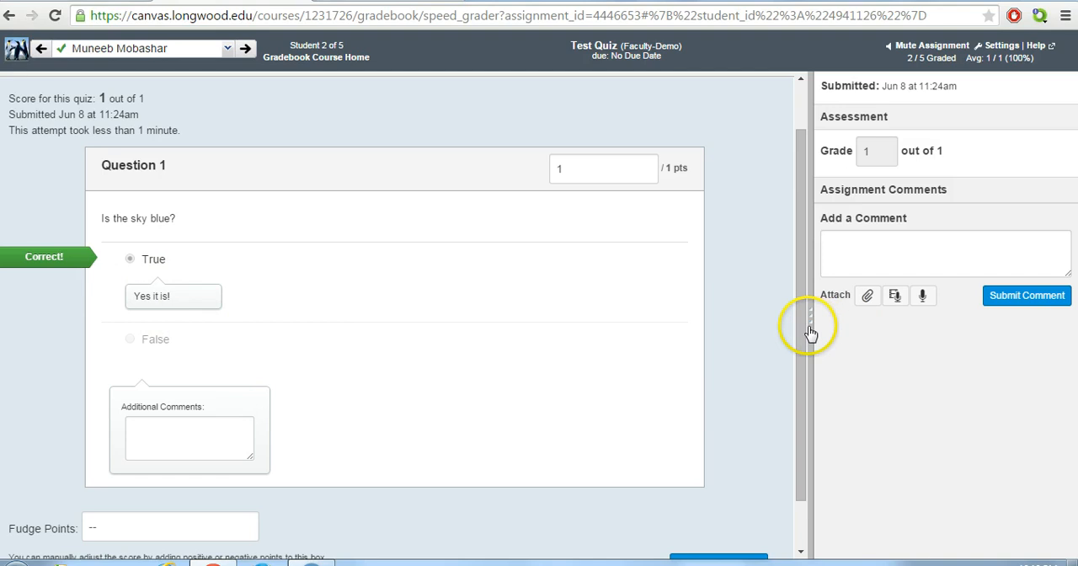
pyautogui.moveTo(808, 329); pyautogui.dragTo(801, 373)
pyautogui.click(218, 386)
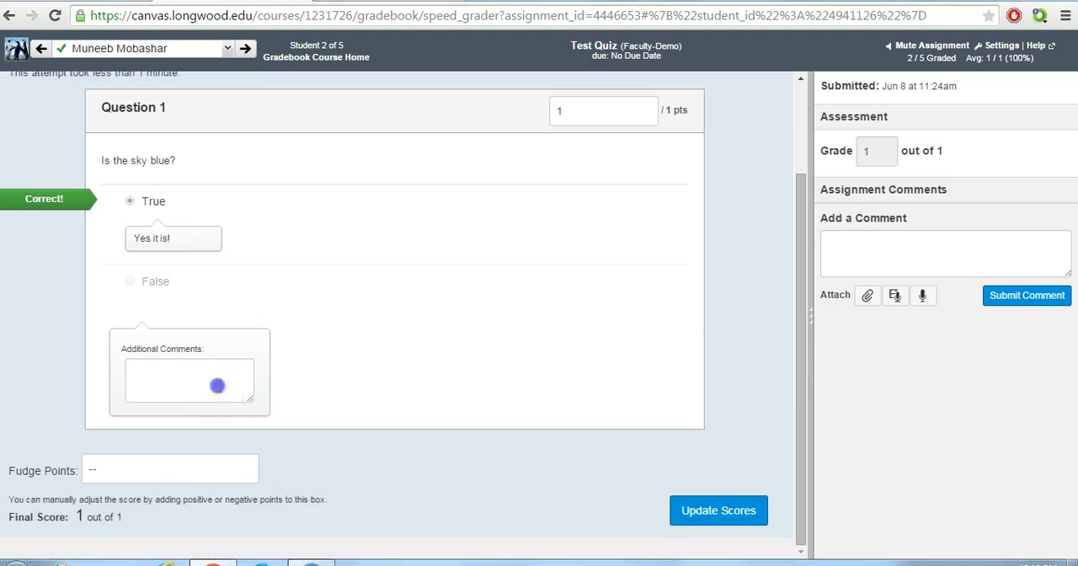
pyautogui.moveTo(254, 407); pyautogui.dragTo(352, 413)
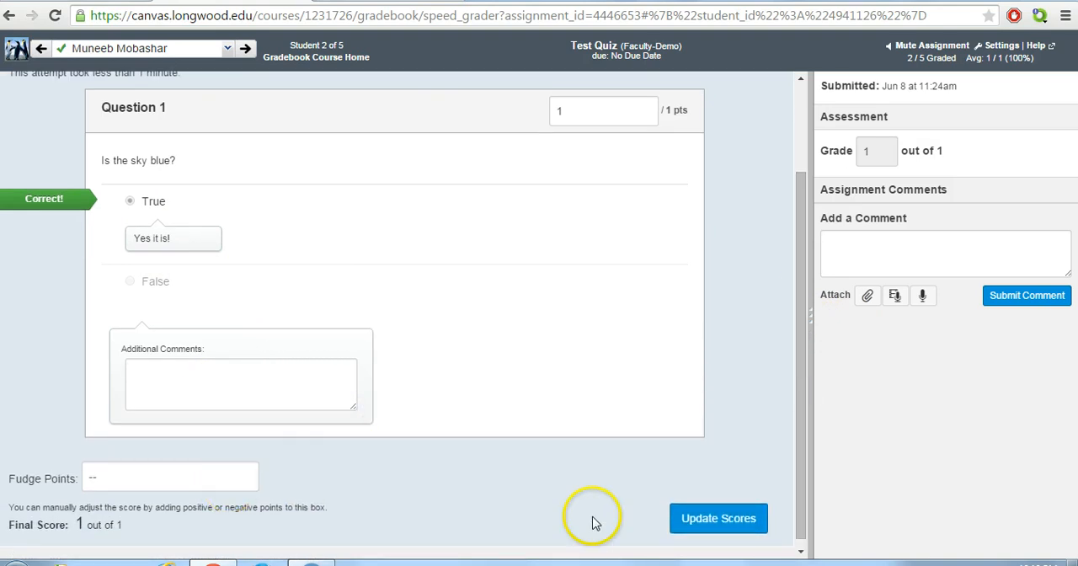
# Give the second student 2 fudge points on the Test Quiz and update the scores
pyautogui.click(804, 433)
pyautogui.moveTo(805, 434); pyautogui.dragTo(804, 469)
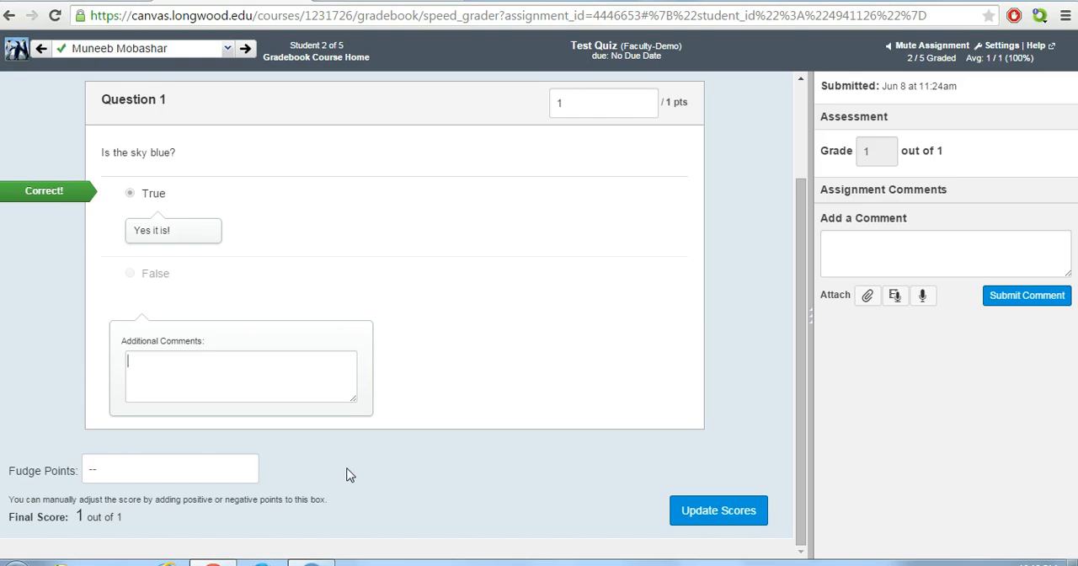
pyautogui.click(187, 468)
pyautogui.write('2')
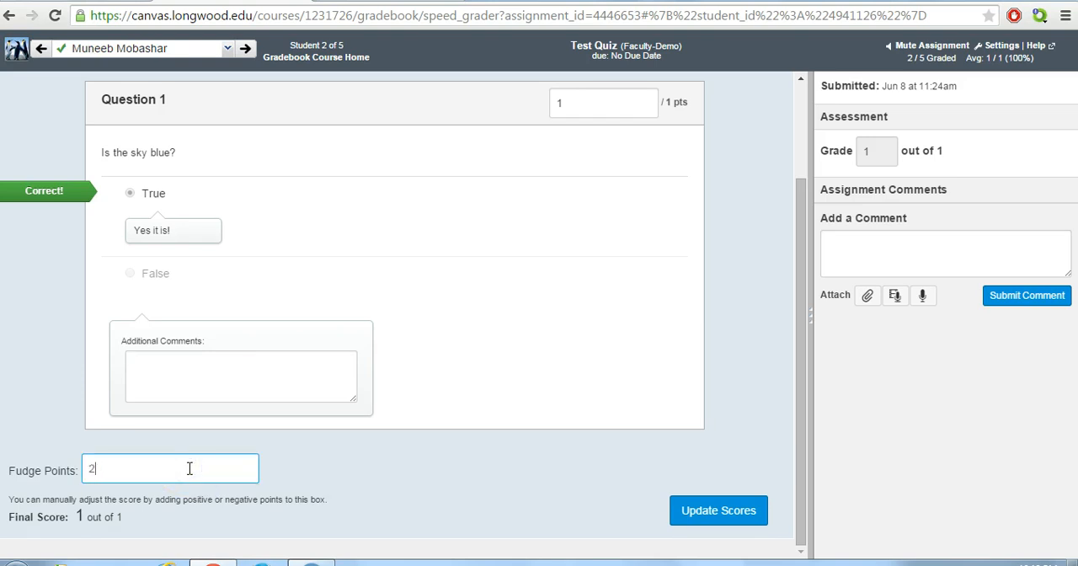
pyautogui.click(693, 515)
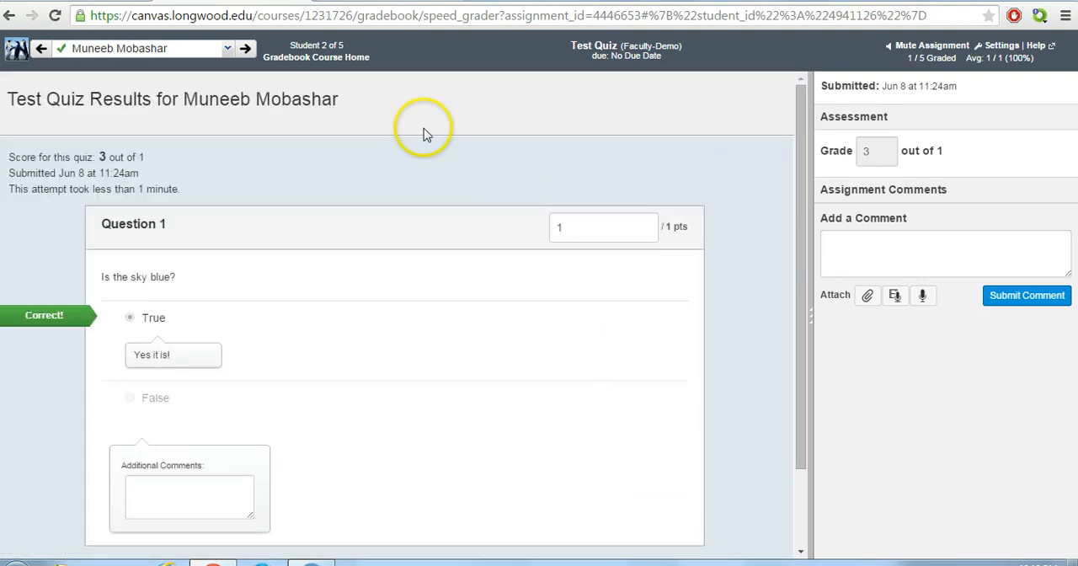
# Switch to the third student's Test Quiz submission, set its fudge points to 2 and update the scores
pyautogui.click(229, 51)
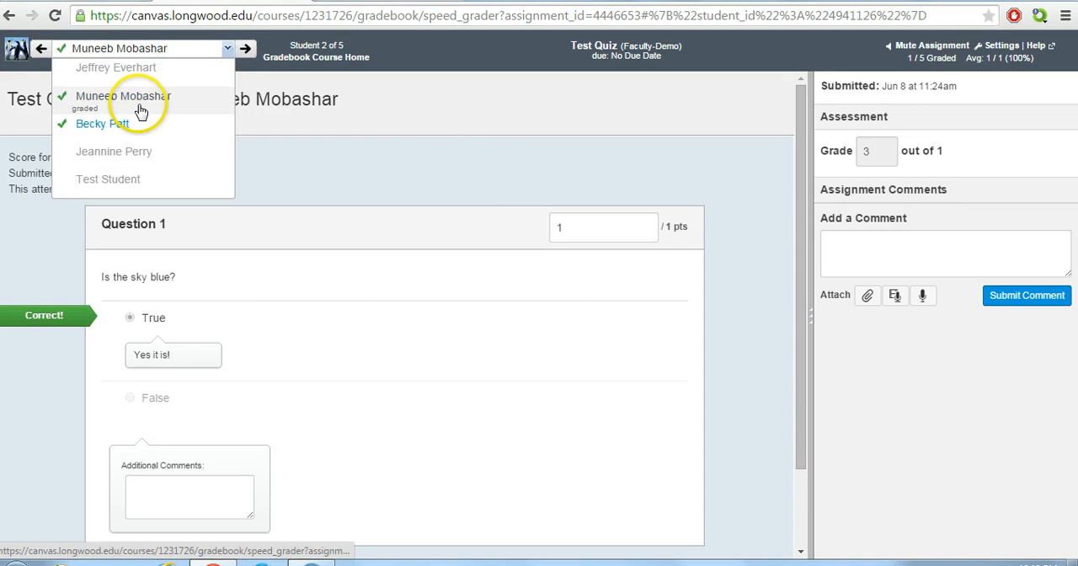
pyautogui.click(132, 128)
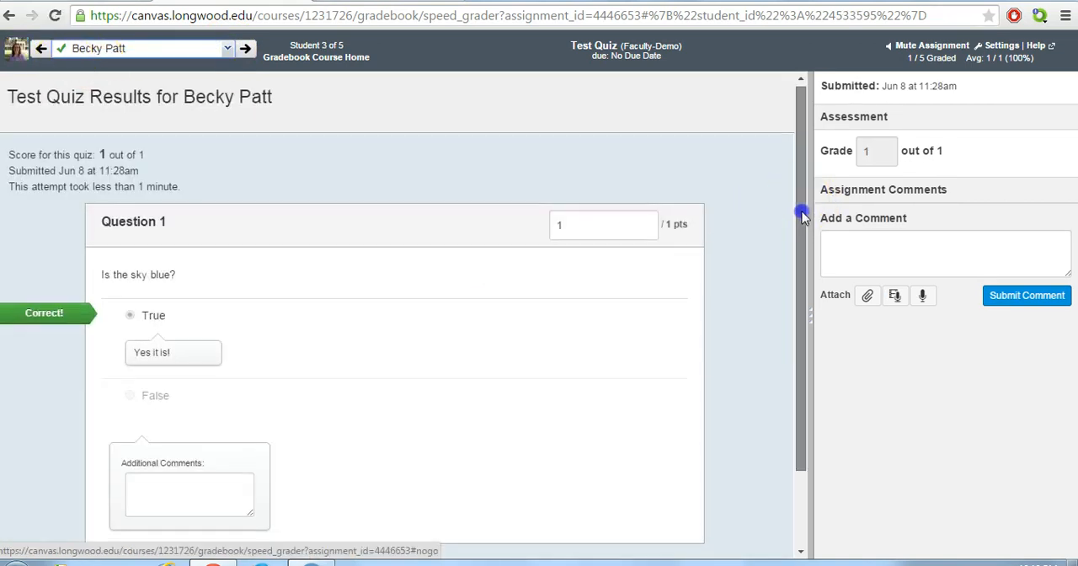
pyautogui.moveTo(801, 280); pyautogui.dragTo(800, 316)
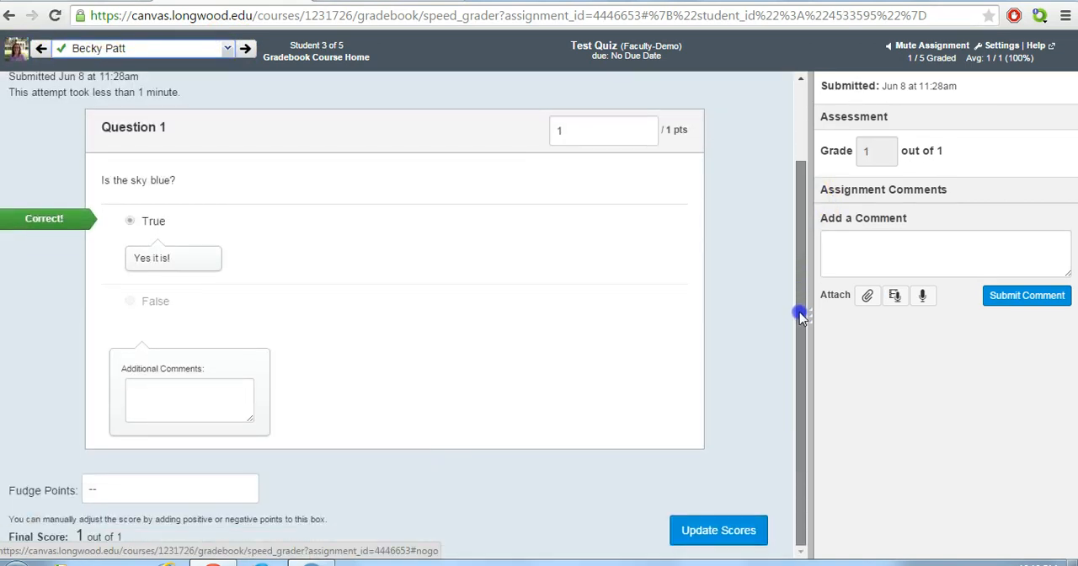
pyautogui.click(132, 490)
pyautogui.write('-')
pyautogui.press('BackSpace')
pyautogui.write('2')
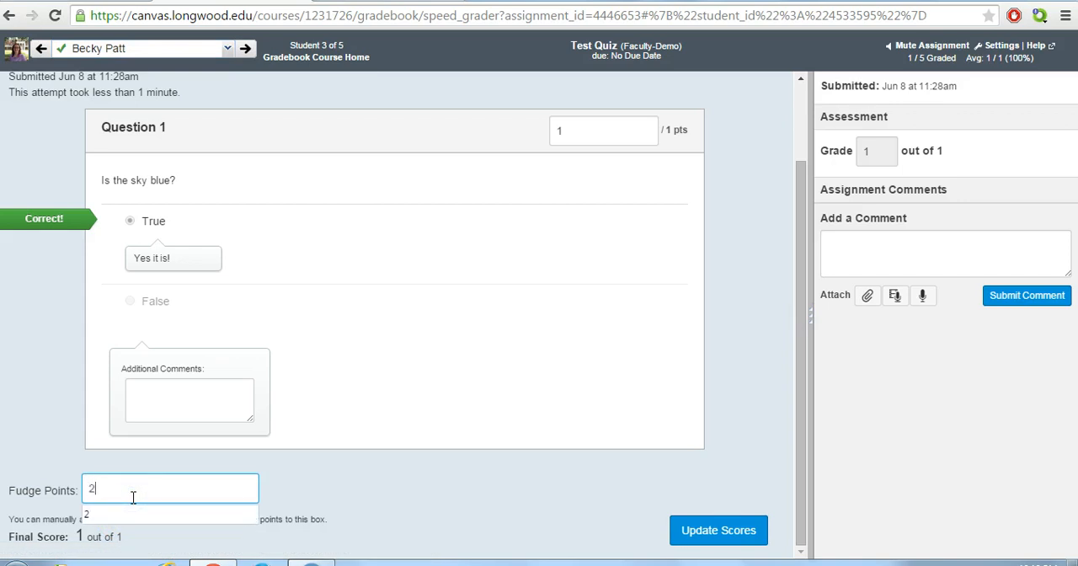
pyautogui.click(657, 522)
pyautogui.click(747, 544)
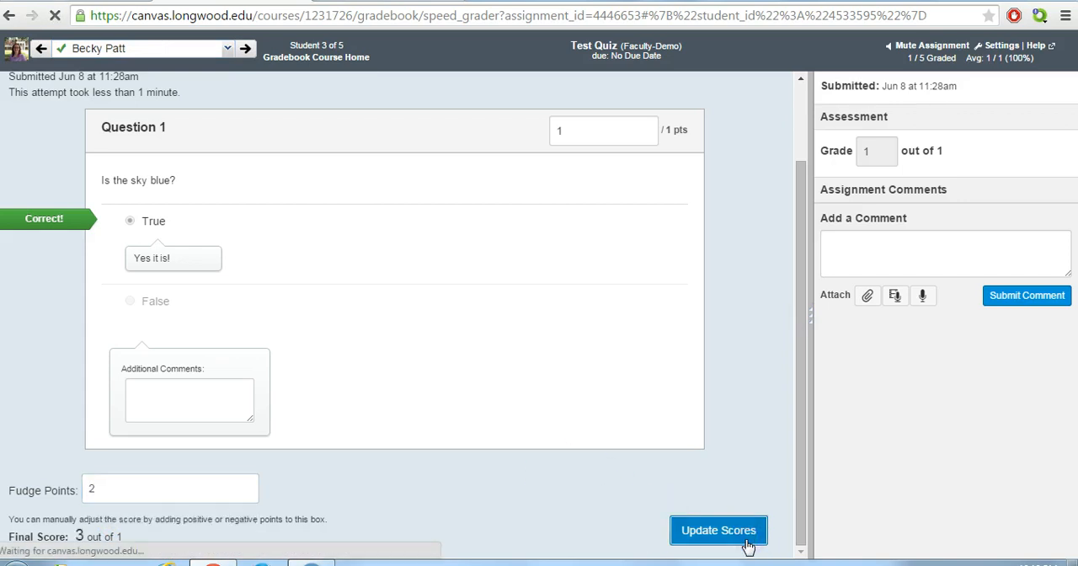